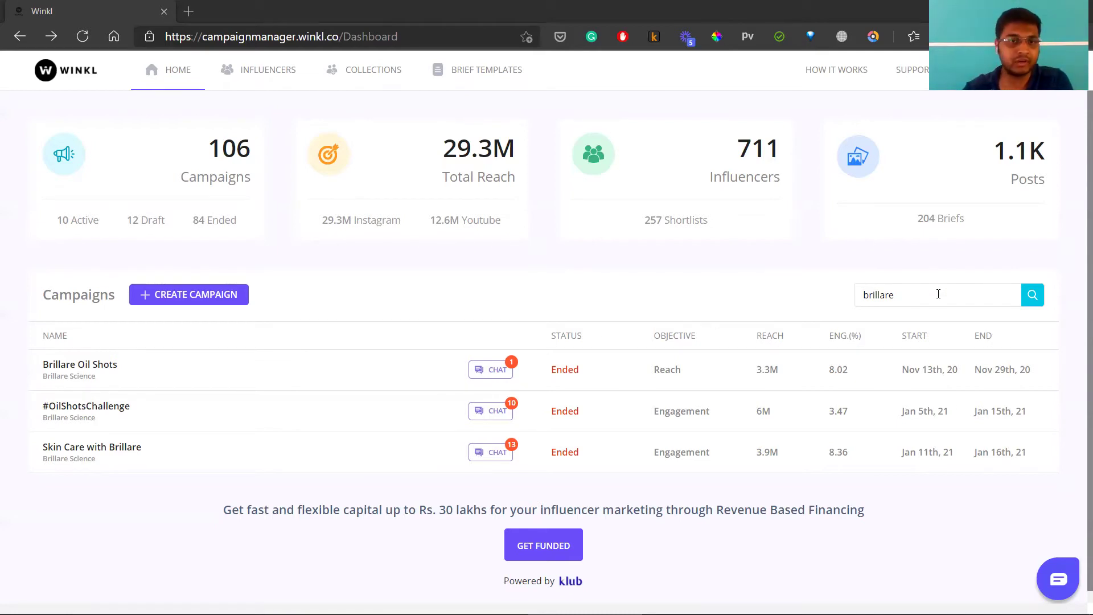
Open the Brillare Oil Shots campaign for management and go to its Edit Campaign stage
mouse_move(367, 373)
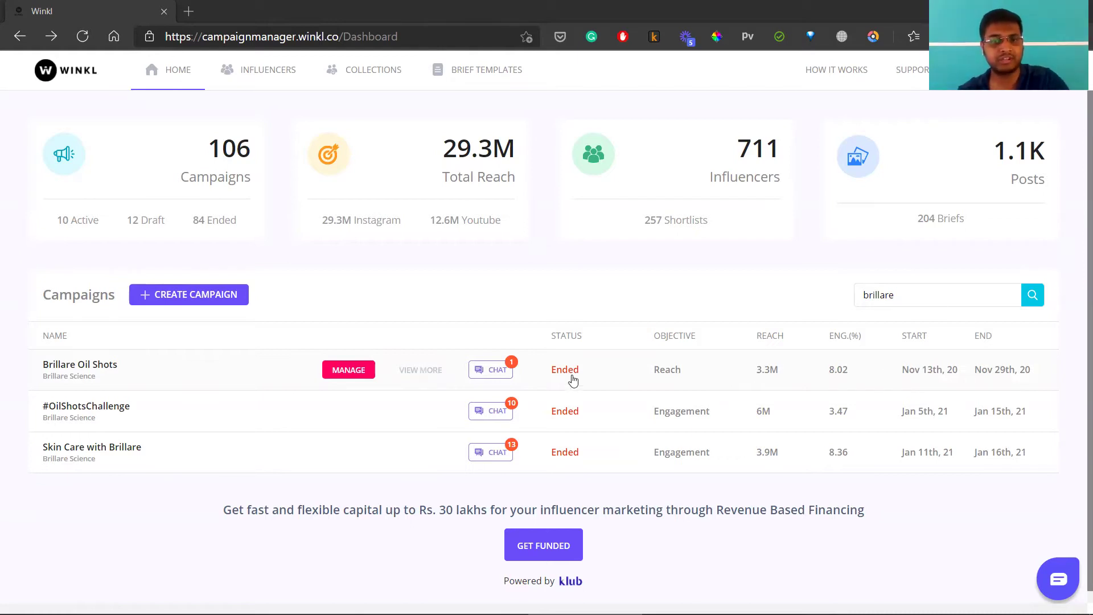
click(354, 371)
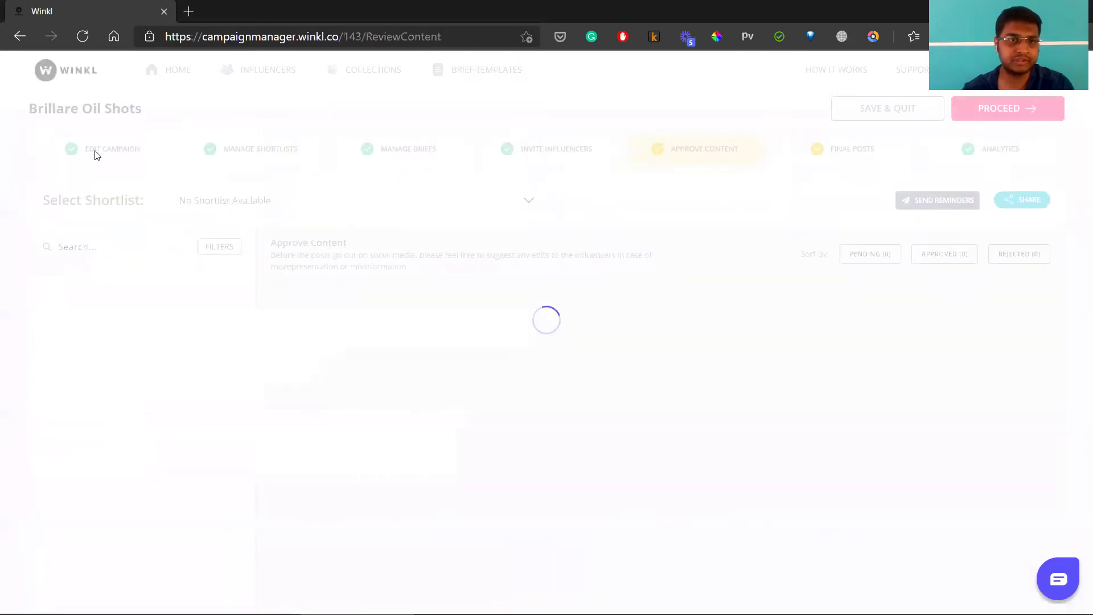
click(86, 155)
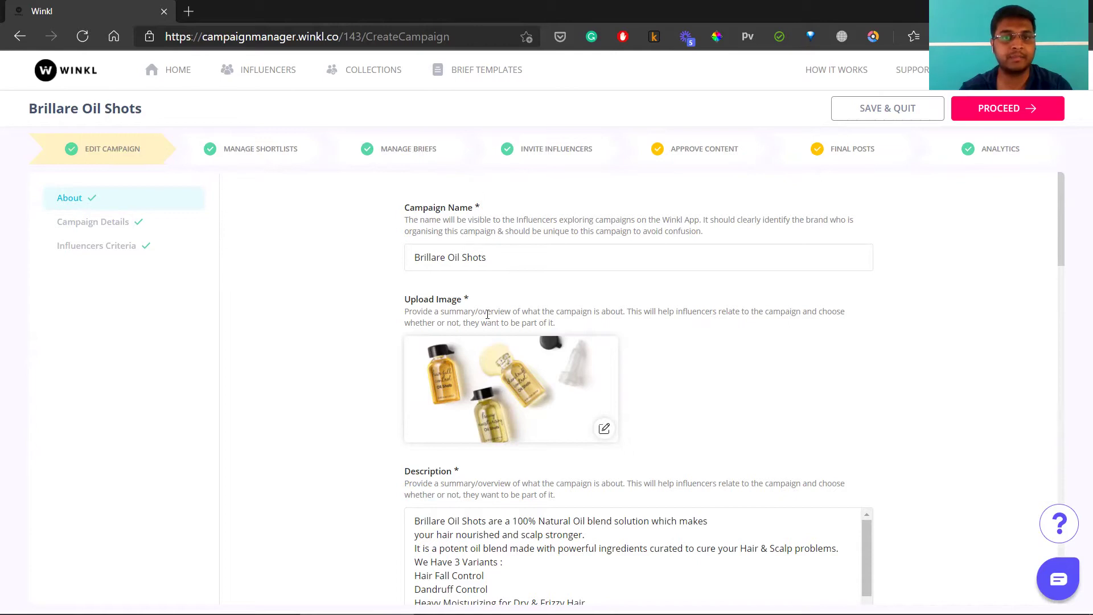
Review the campaign's description, platform, primary objective, brand, payment type, support email, product shipping and start and end dates
scroll(569, 284, down, 2)
scroll(626, 319, down, 2)
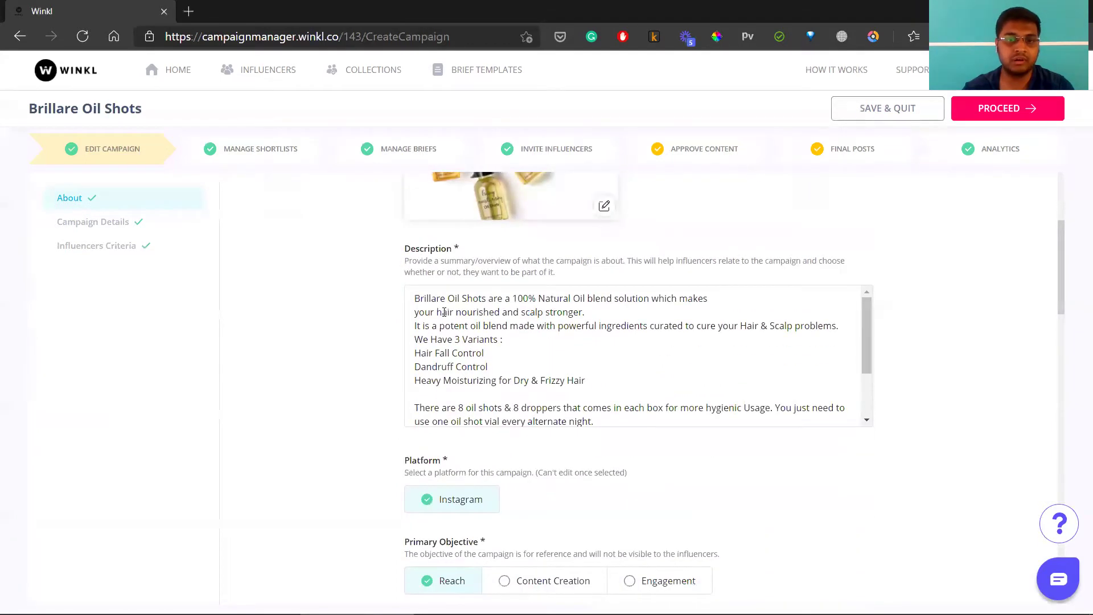
scroll(518, 349, down, 3)
scroll(598, 462, down, 2)
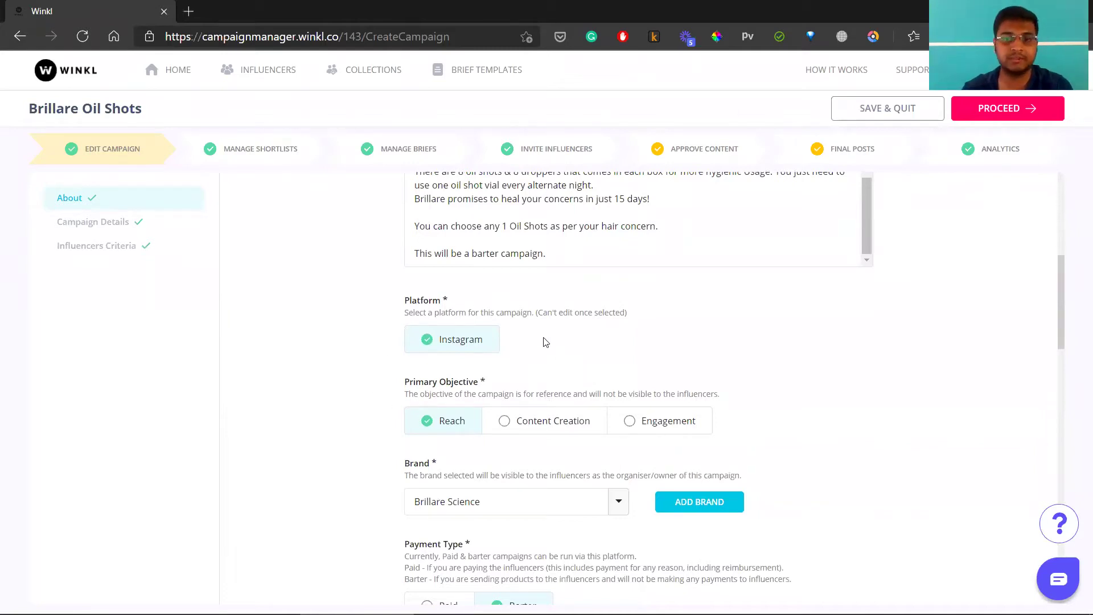
scroll(544, 342, down, 2)
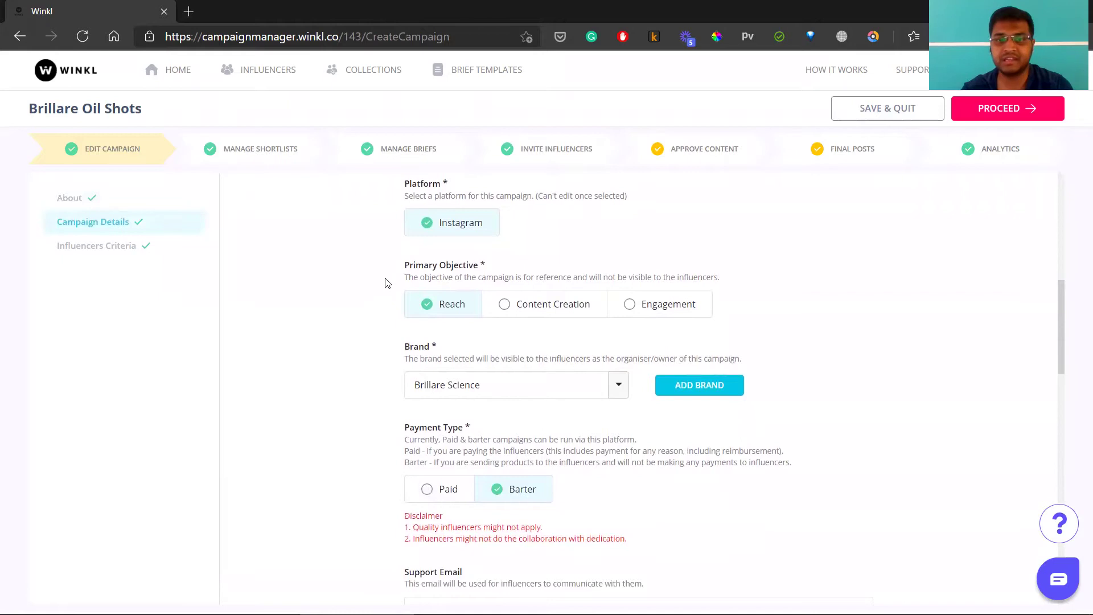
scroll(734, 343, down, 2)
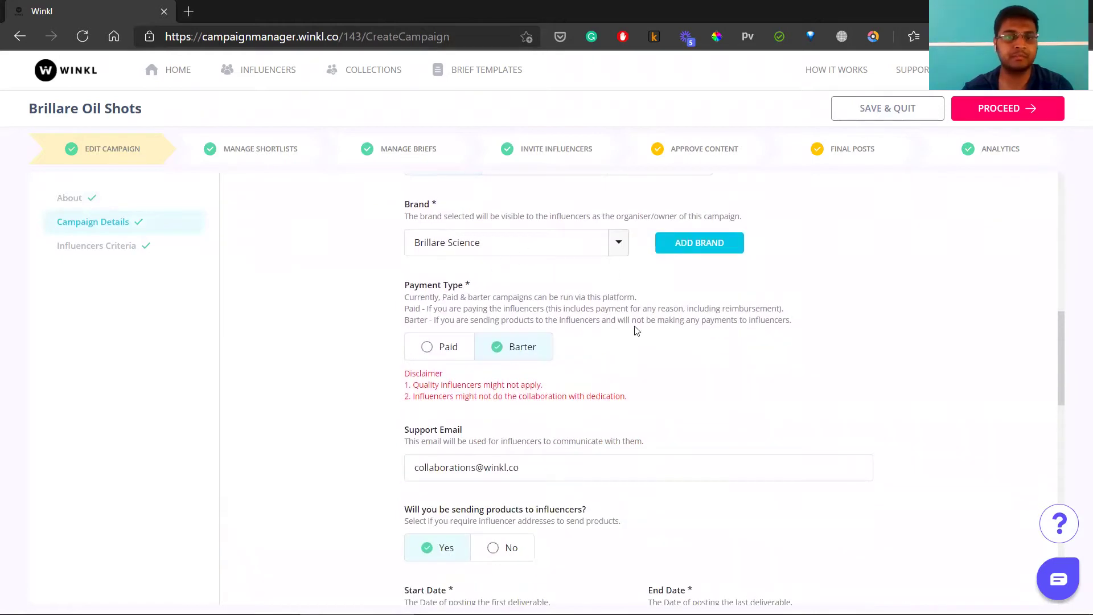
scroll(635, 319, down, 2)
scroll(671, 282, down, 2)
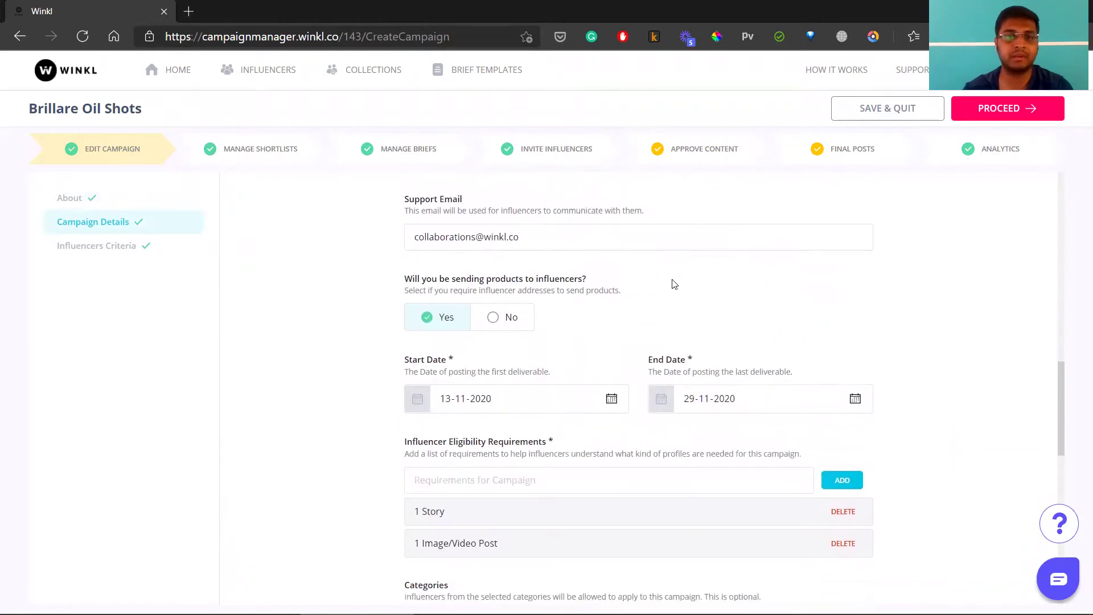
scroll(524, 346, down, 2)
scroll(520, 346, up, 1)
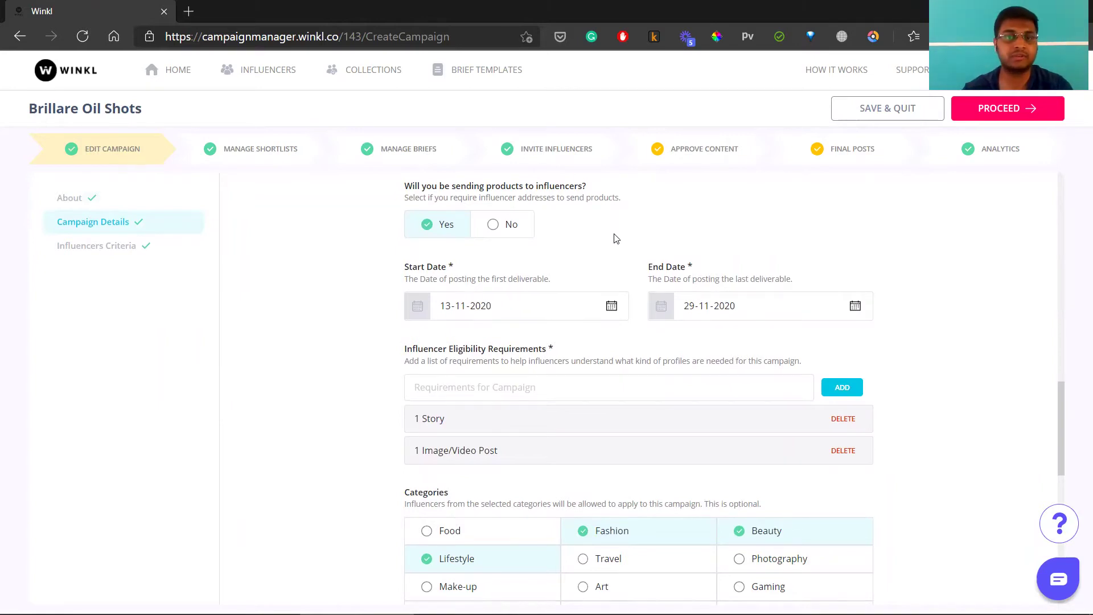
Review the campaign's influencer eligibility requirements, categories, follower limits, gender and language criteria, and look back over the whole form
scroll(613, 238, down, 1)
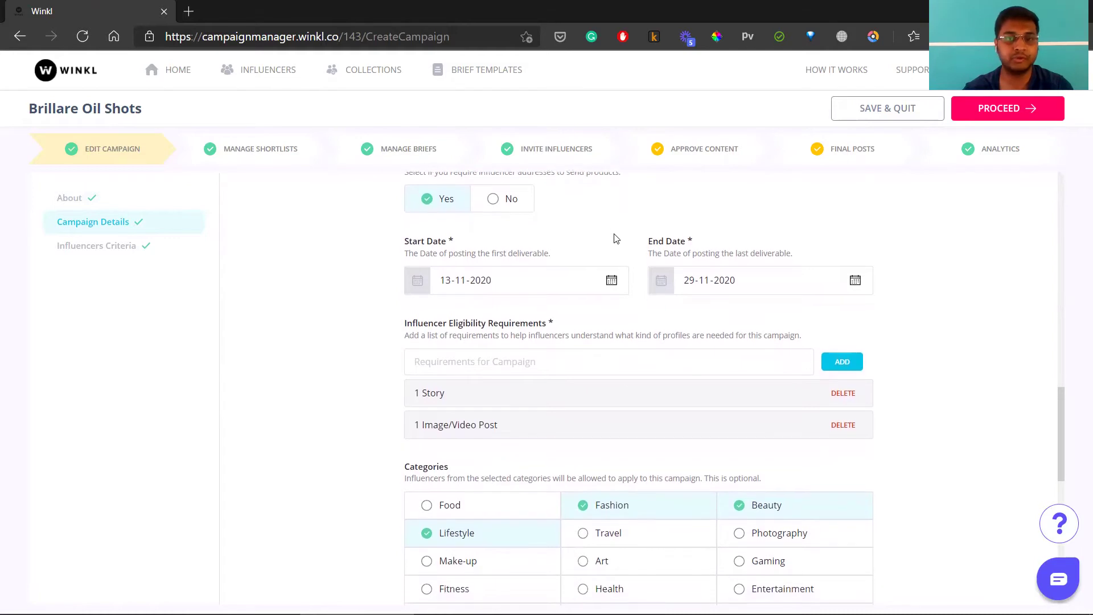
scroll(613, 238, down, 2)
scroll(614, 238, down, 1)
scroll(569, 273, up, 1)
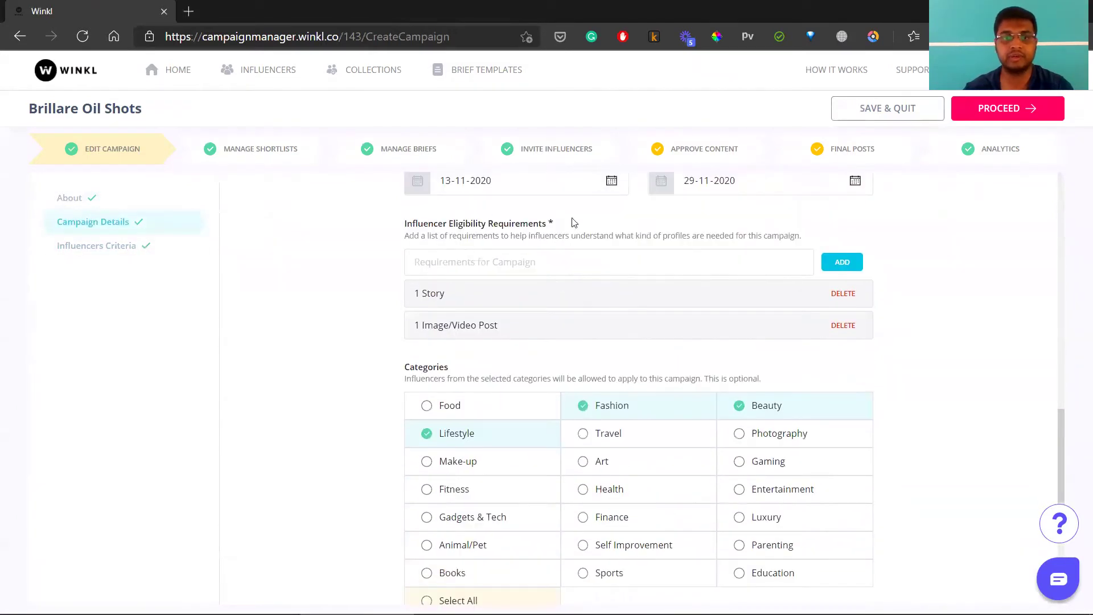
scroll(654, 307, down, 3)
scroll(535, 420, down, 3)
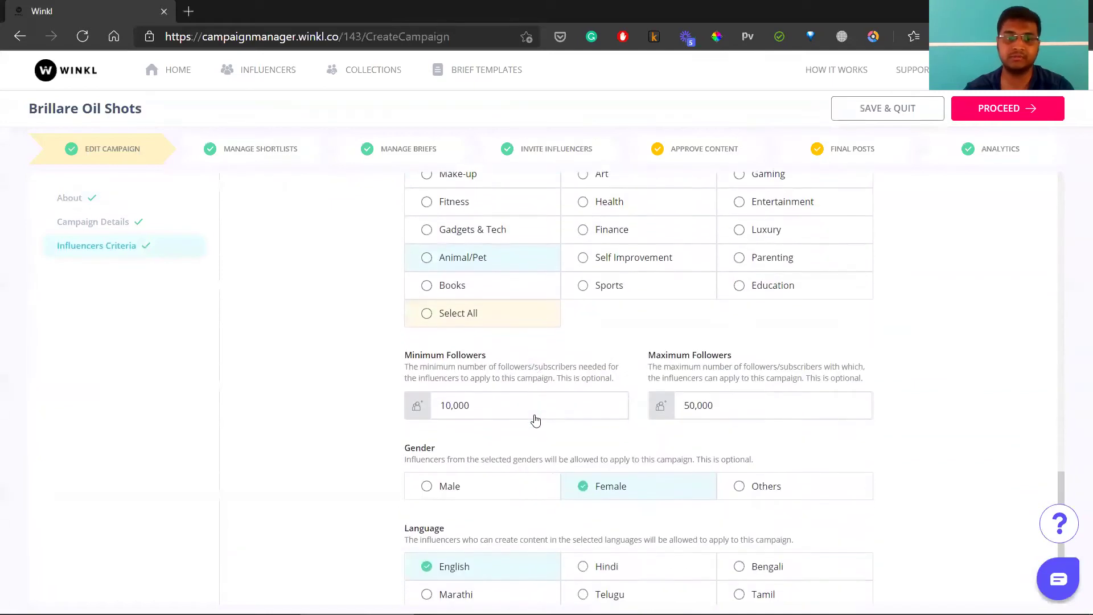
scroll(535, 420, down, 2)
scroll(766, 433, down, 2)
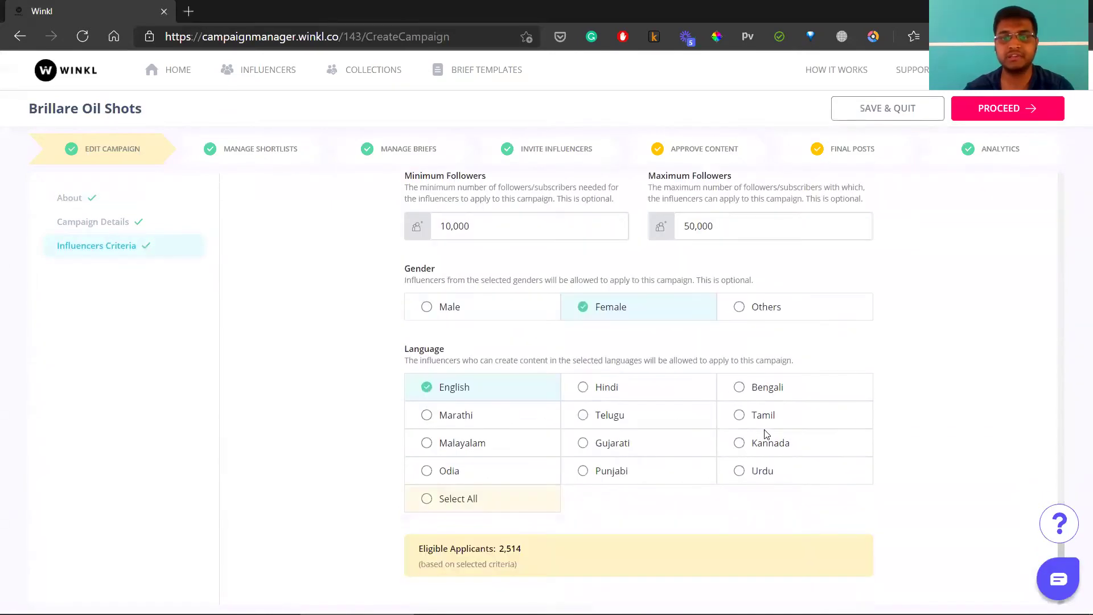
scroll(674, 478, up, 20)
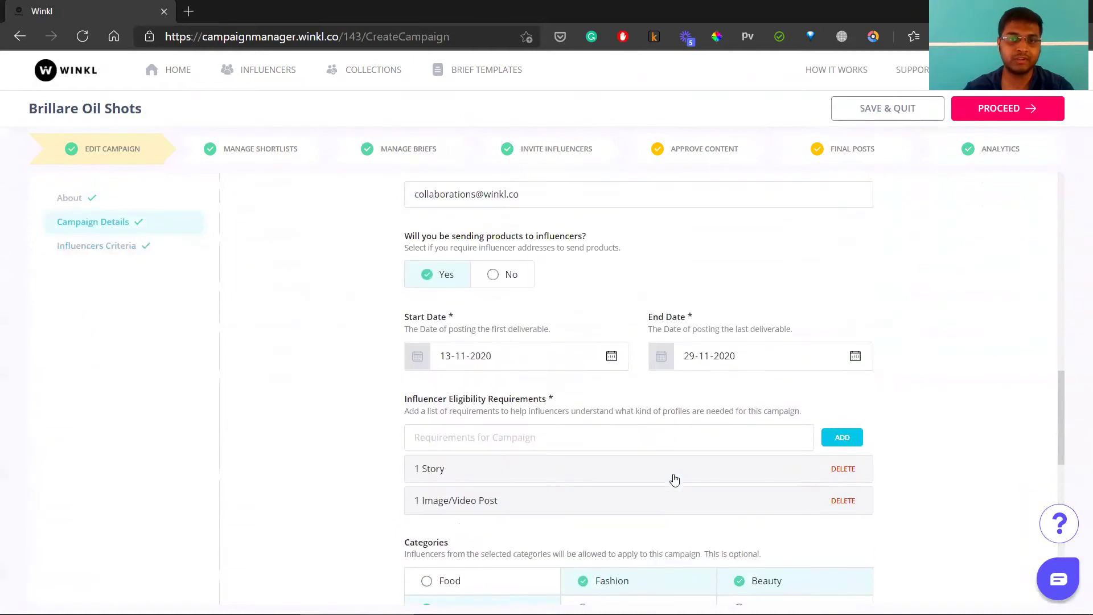
scroll(675, 475, up, 2)
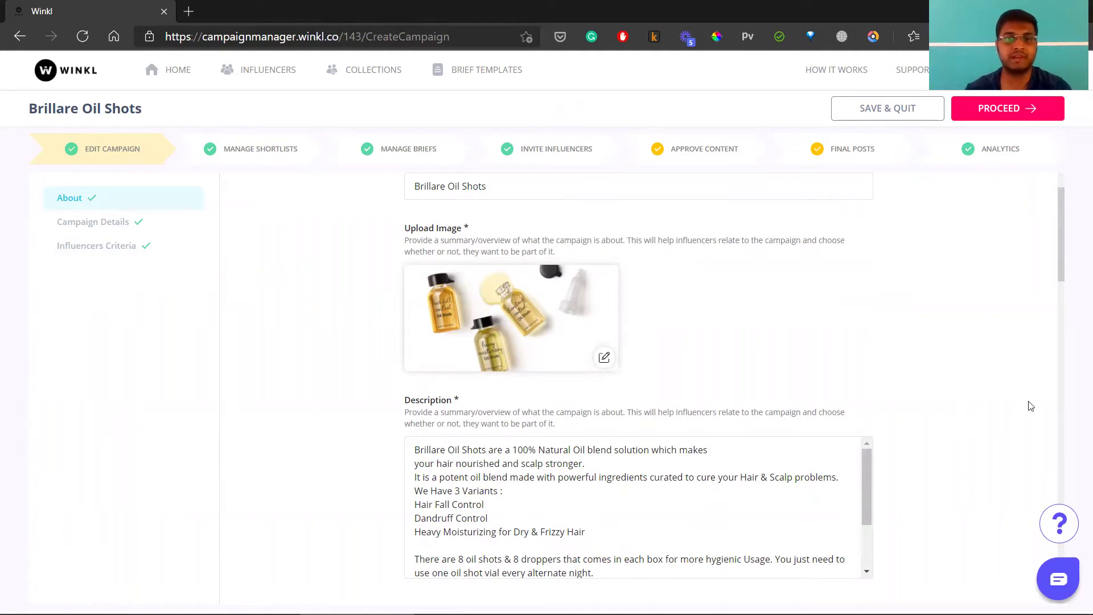
scroll(1030, 406, down, 15)
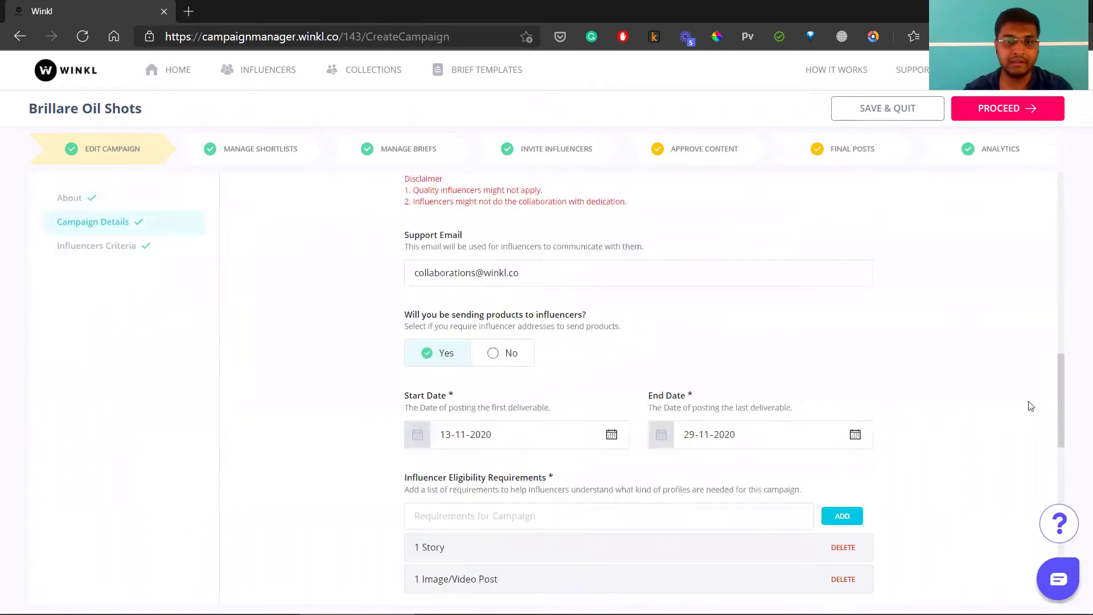
scroll(760, 393, down, 2)
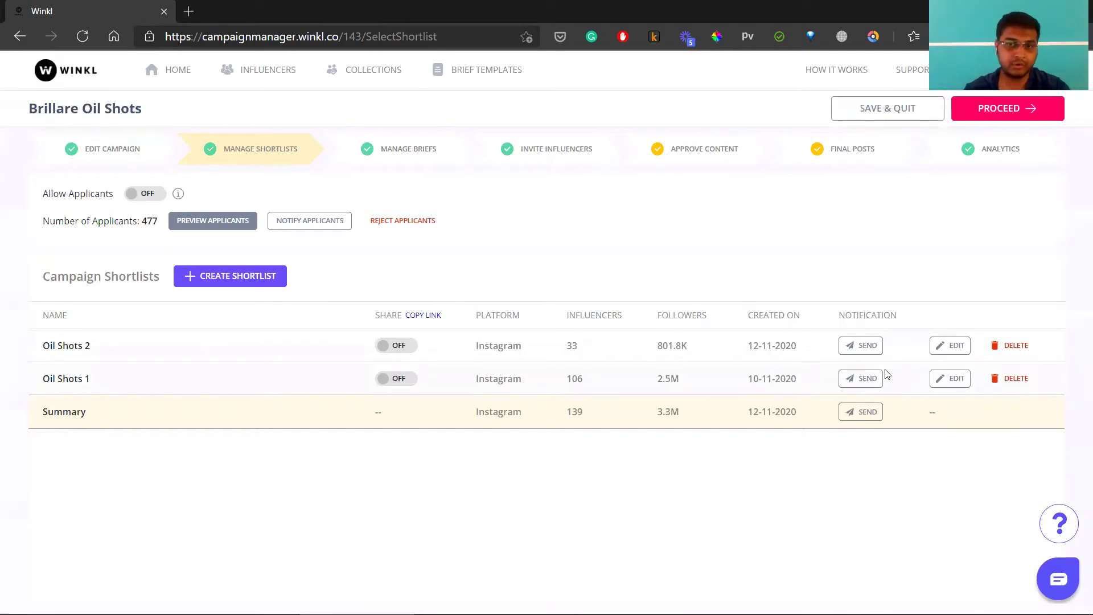
Open the Oil Shots 2 shortlist for editing and browse its shortlisted influencers
click(946, 346)
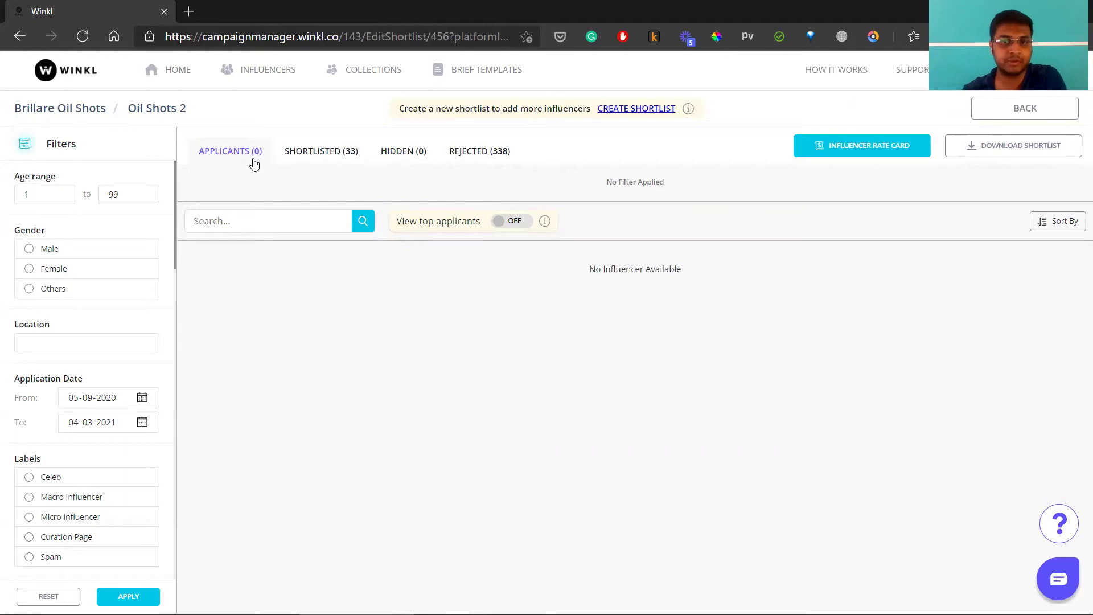
click(321, 152)
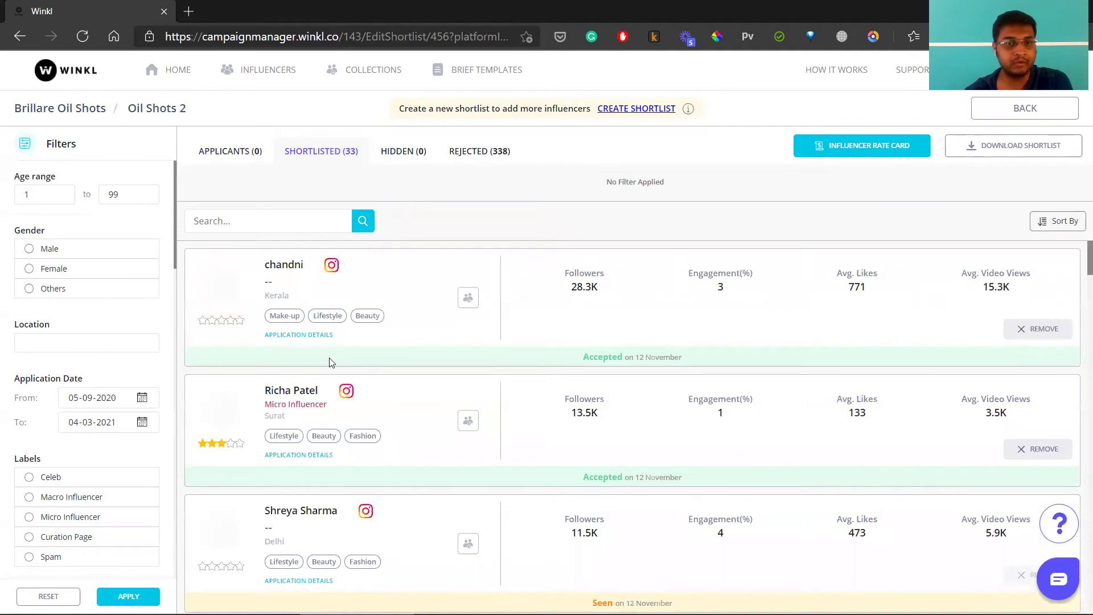
scroll(329, 358, down, 2)
scroll(329, 362, down, 6)
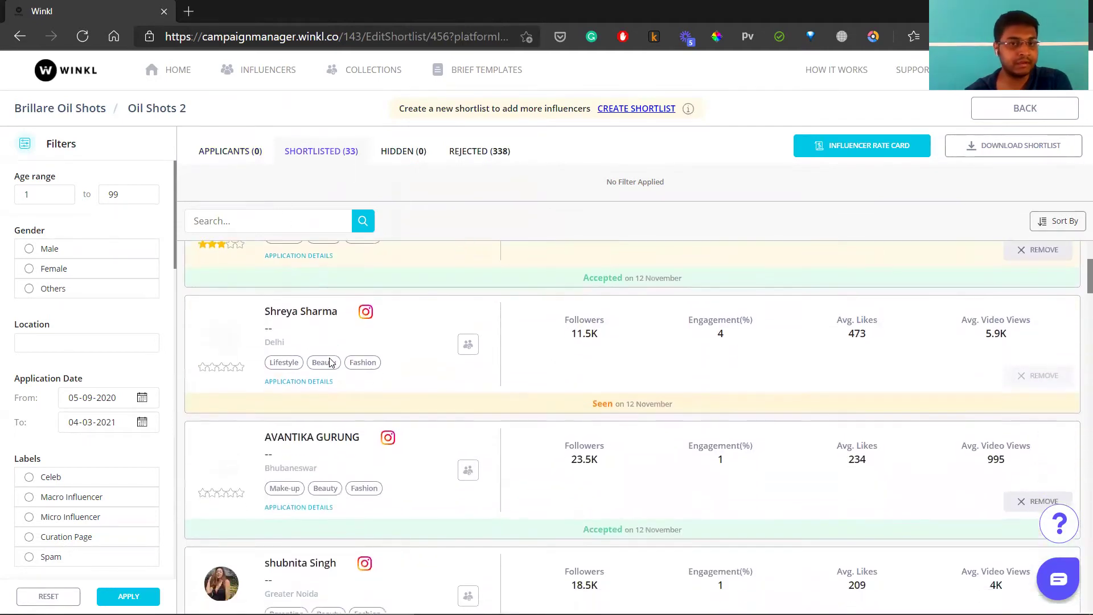
scroll(330, 362, up, 4)
scroll(330, 363, up, 4)
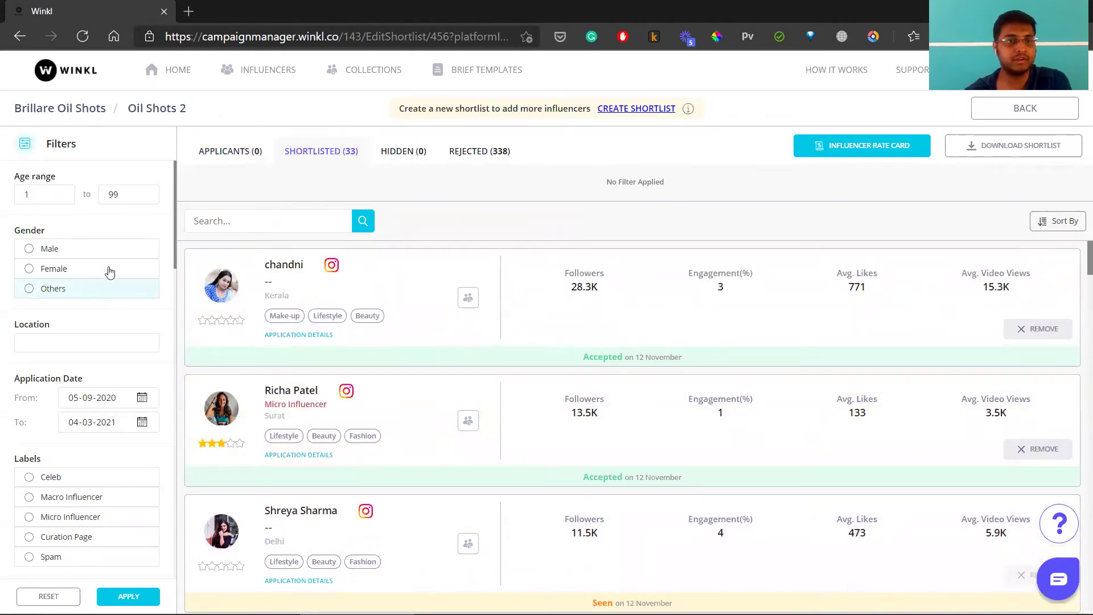
Look through the available influencer filters, from location and labels to follower ranges, engagement, categories and language
scroll(112, 332, down, 4)
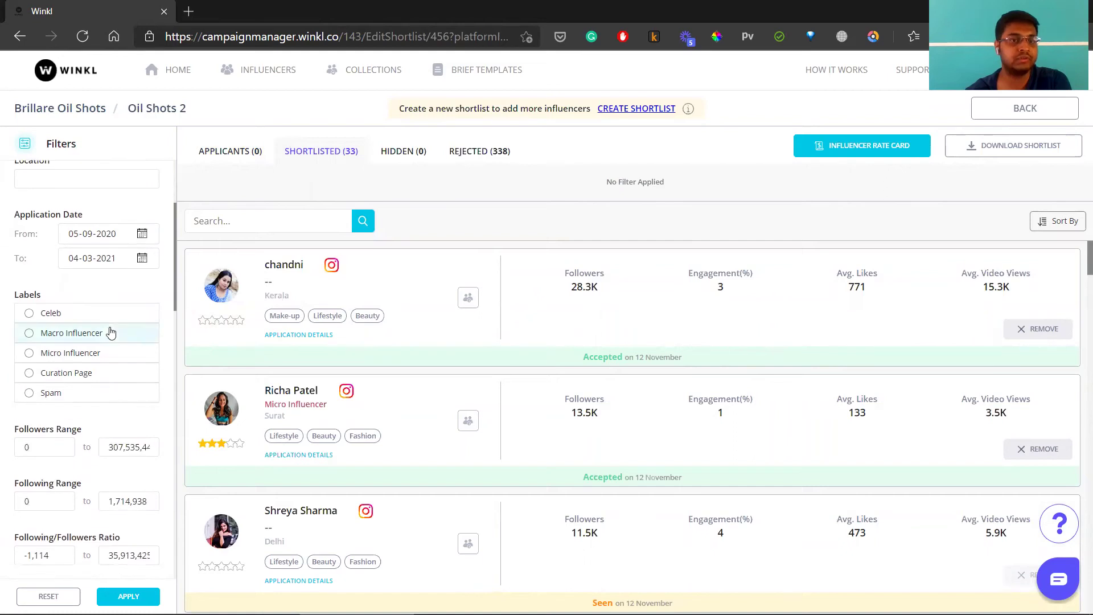
scroll(97, 359, down, 2)
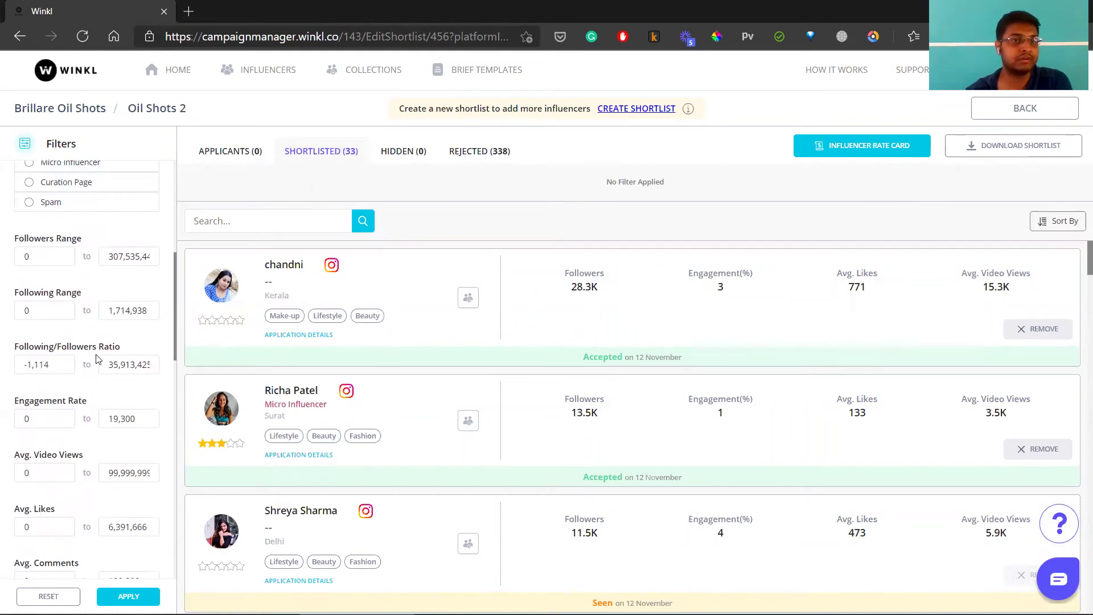
scroll(43, 319, down, 3)
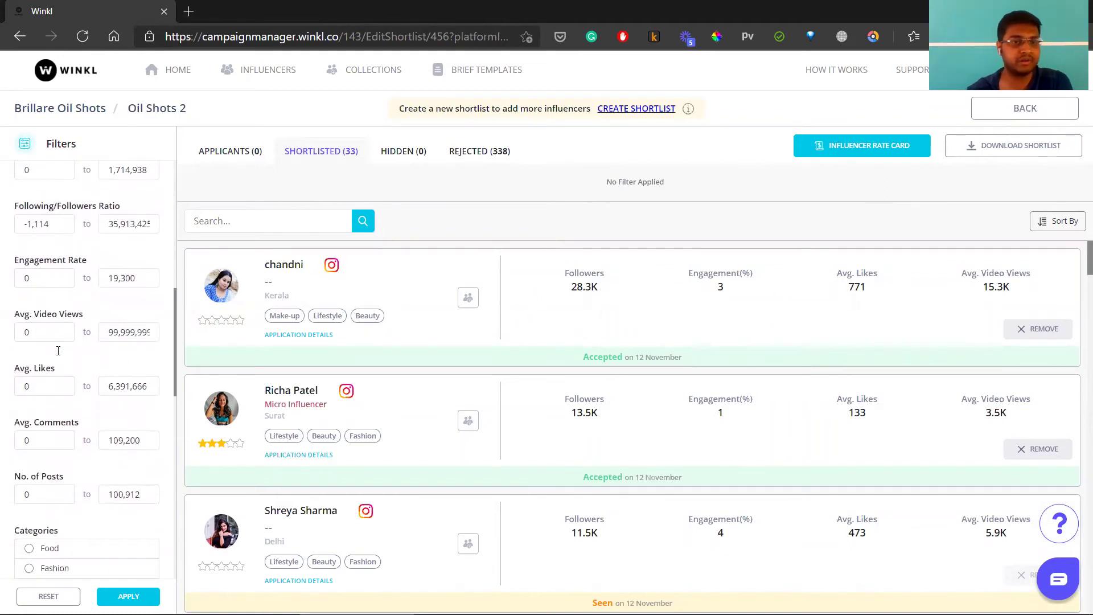
scroll(72, 354, down, 10)
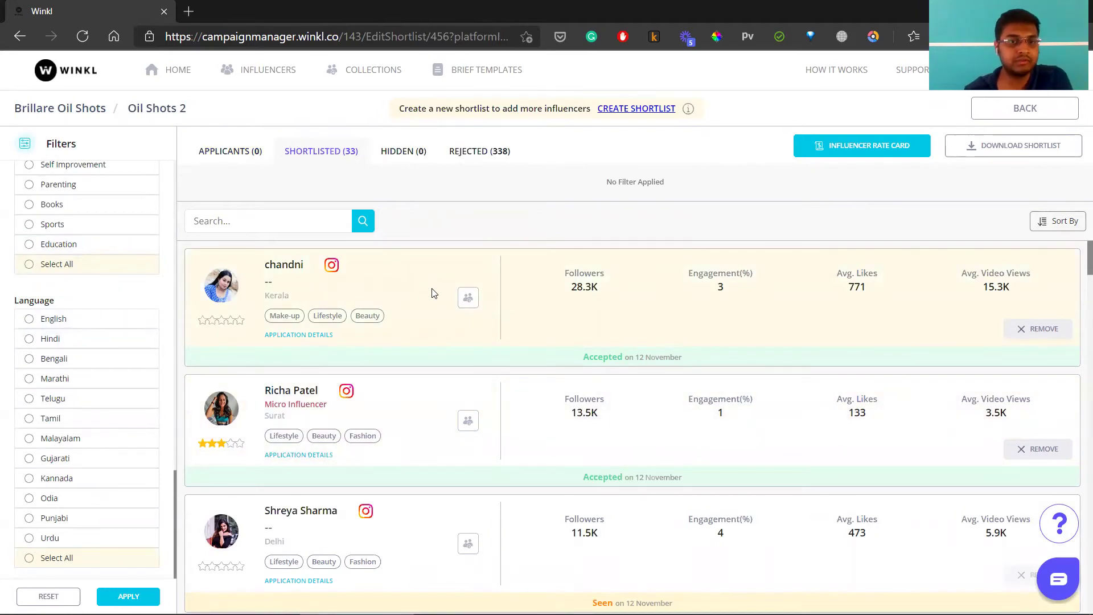
Open the profile of the shortlisted micro influencer from Surat and examine the reach, engagement, estimated cost, audience growth, recent posts and caption words
scroll(424, 348, down, 1)
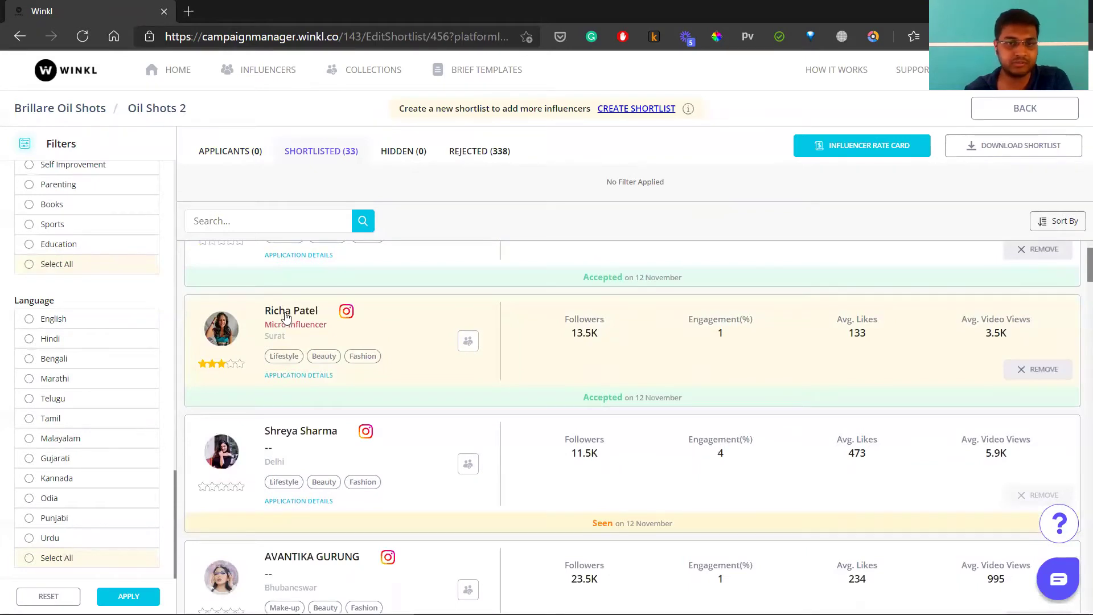
click(285, 313)
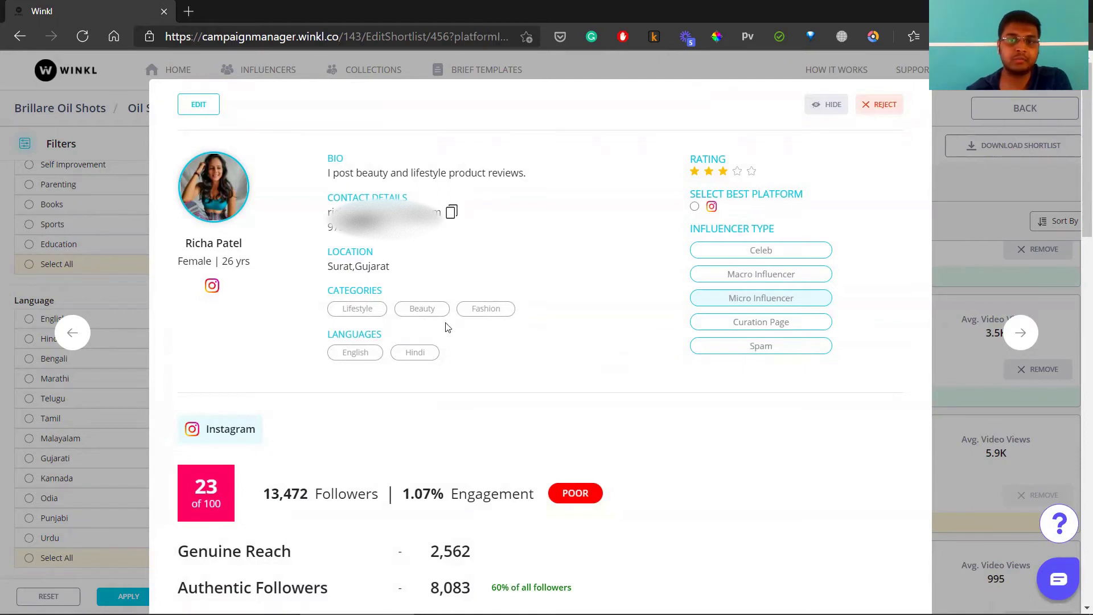
scroll(447, 326, down, 5)
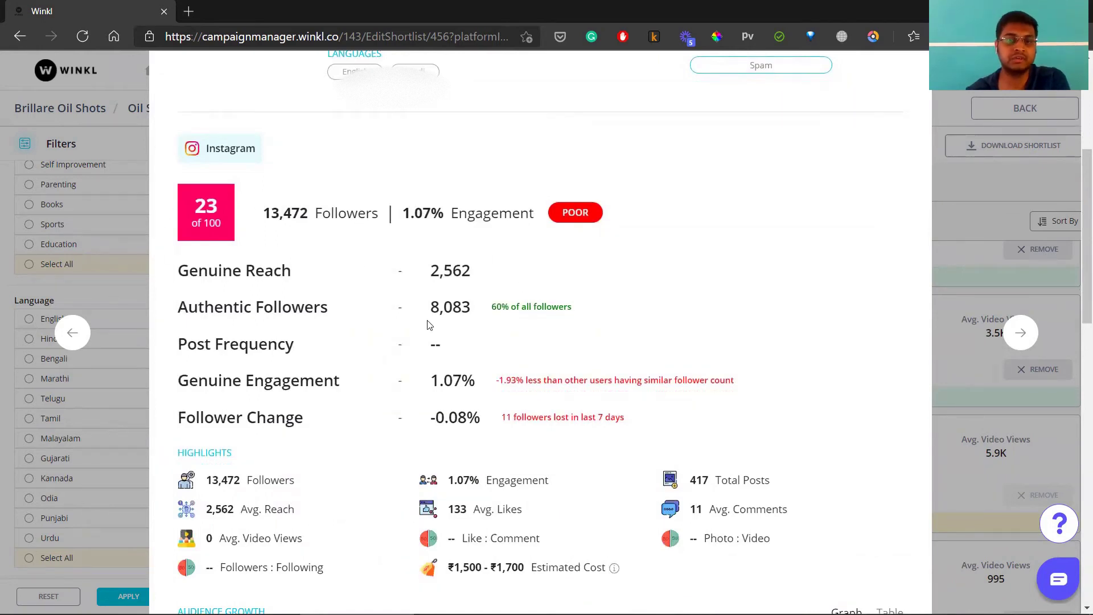
scroll(497, 341, down, 1)
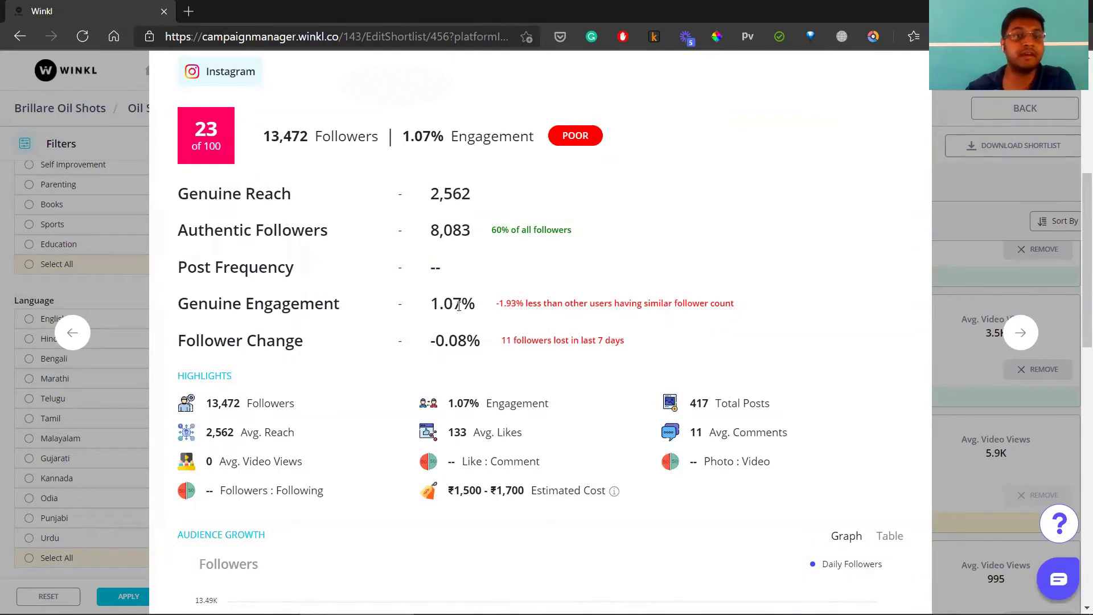
scroll(458, 306, down, 4)
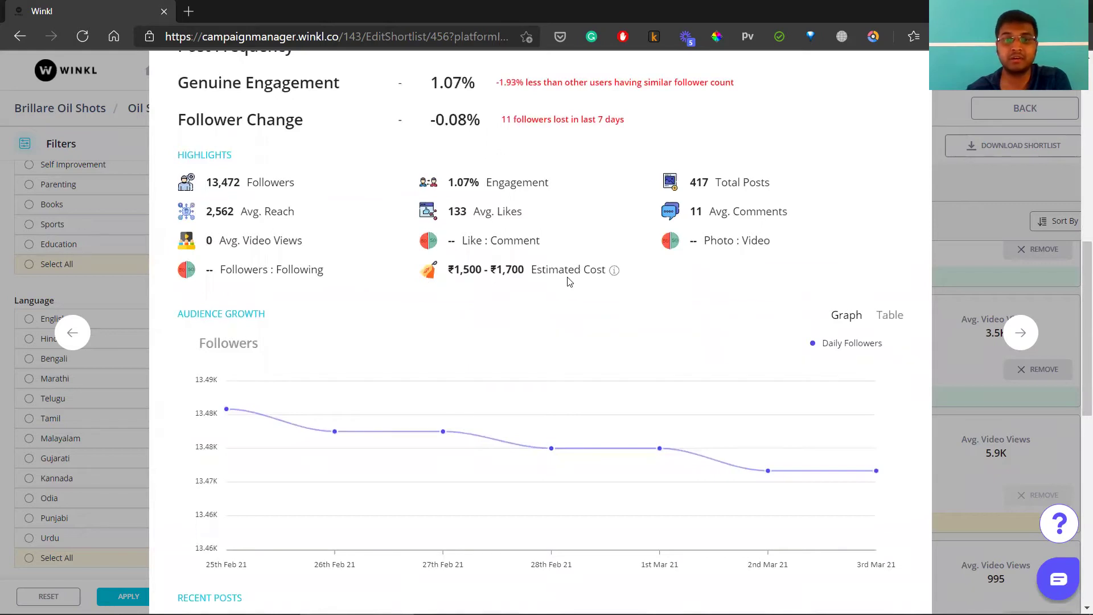
mouse_move(615, 273)
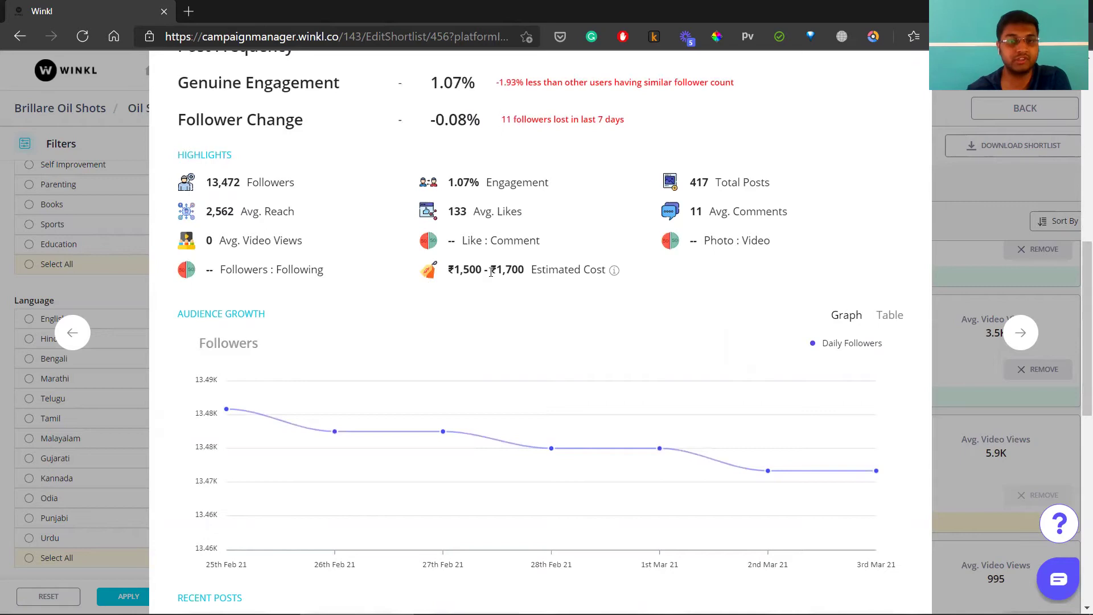
scroll(523, 274, down, 5)
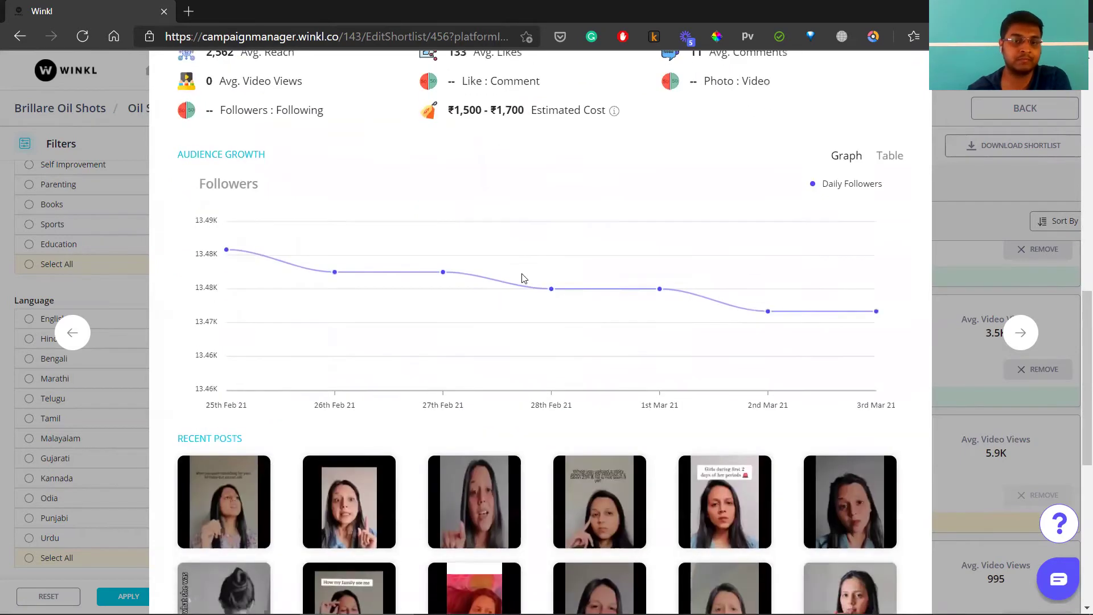
scroll(691, 442, down, 4)
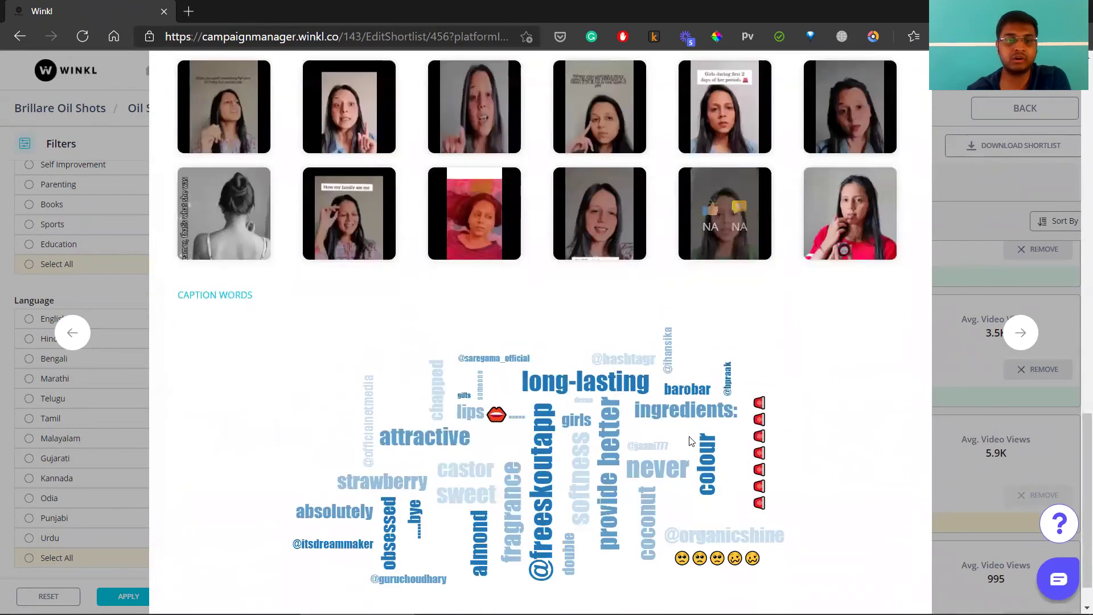
scroll(689, 440, up, 15)
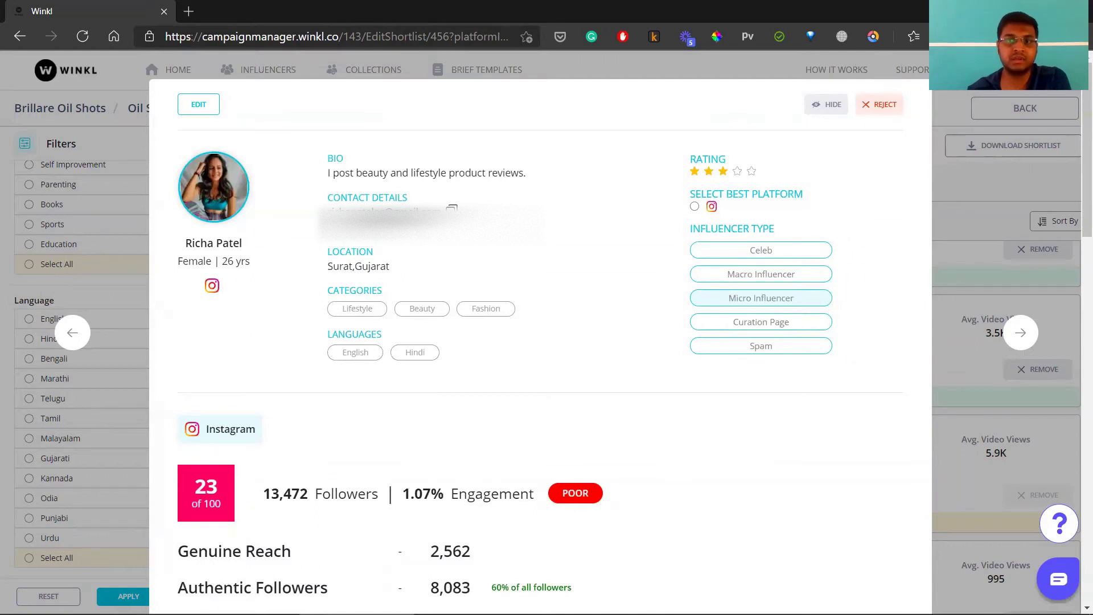
Close the influencer's profile and browse further down the shortlisted influencers
click(915, 72)
scroll(508, 468, down, 5)
scroll(509, 468, down, 10)
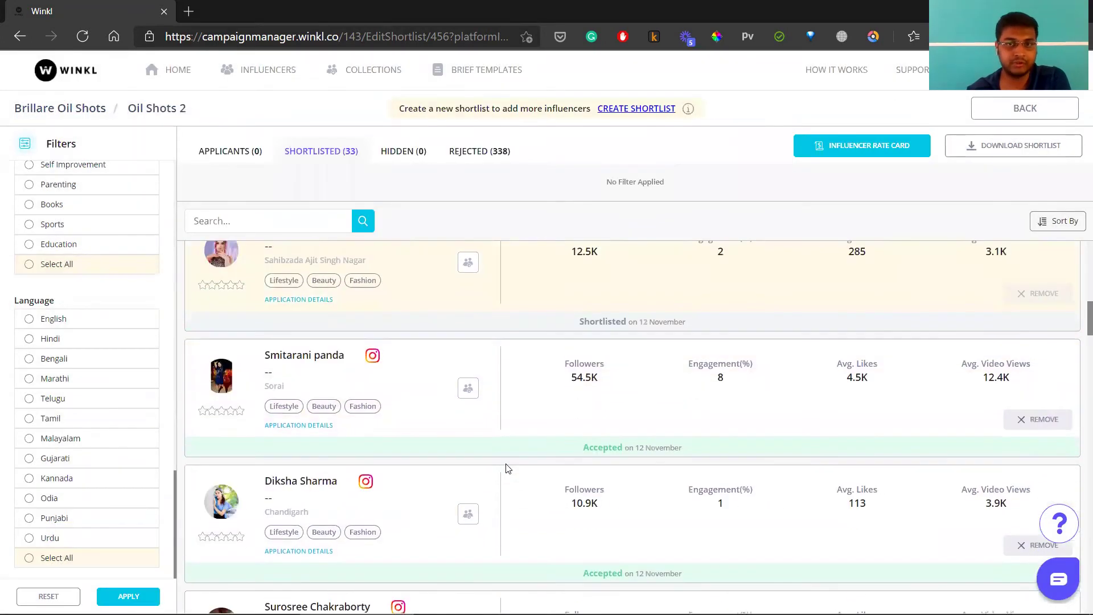
Leave the Oil Shots 2 shortlist and proceed to the campaign's Manage Briefs stage
scroll(508, 468, down, 1)
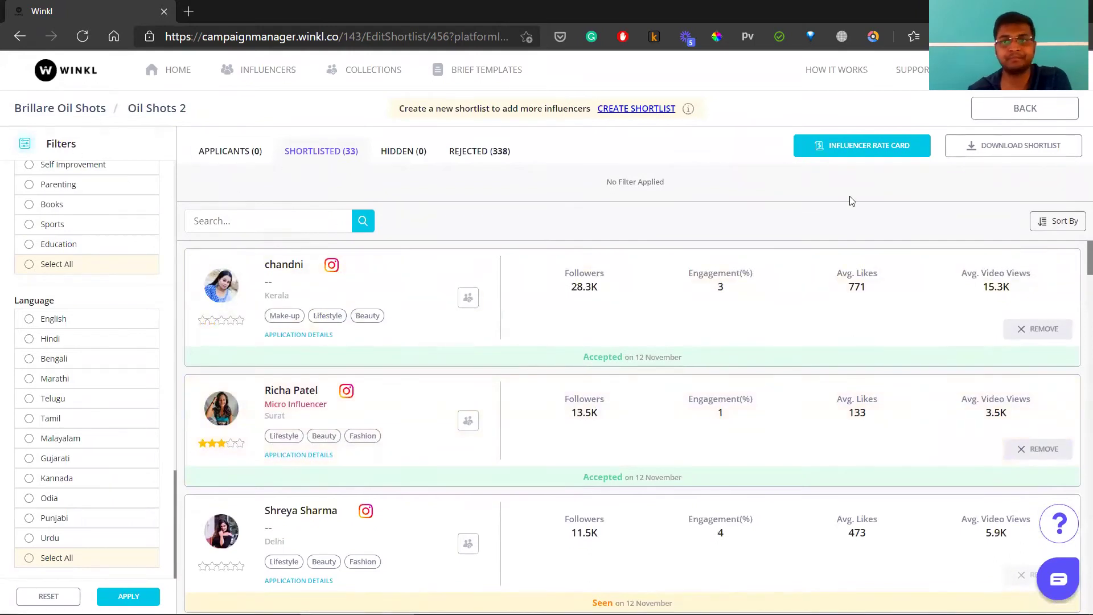
click(1023, 116)
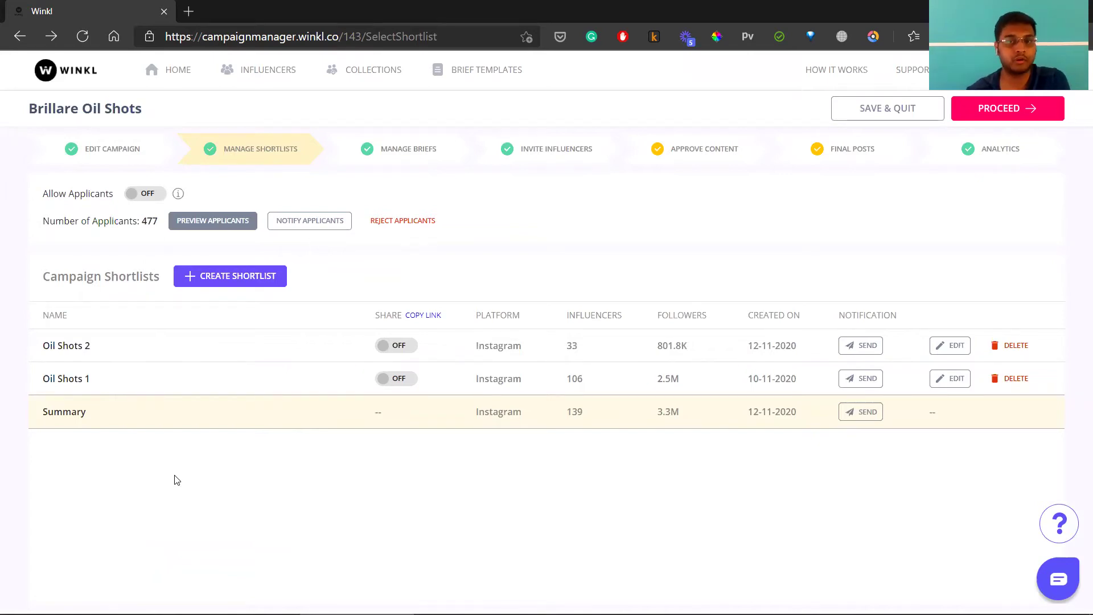
click(974, 113)
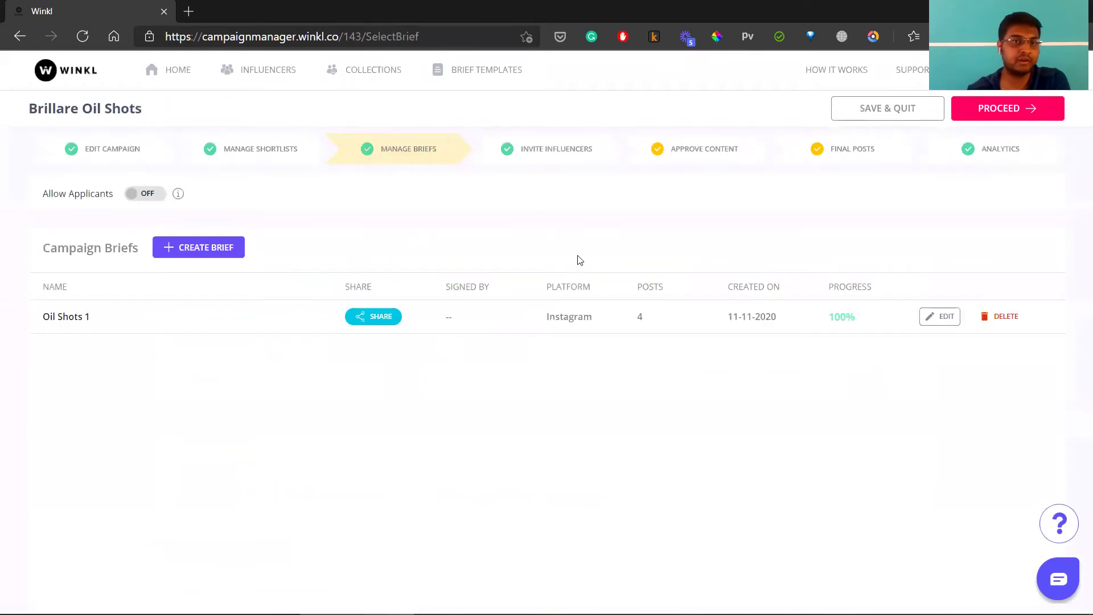
Open the Oil Shots 1 brief and review its deliverables, guidelines, hashtags, links, do's and don'ts and samples, then return to the briefs
click(943, 317)
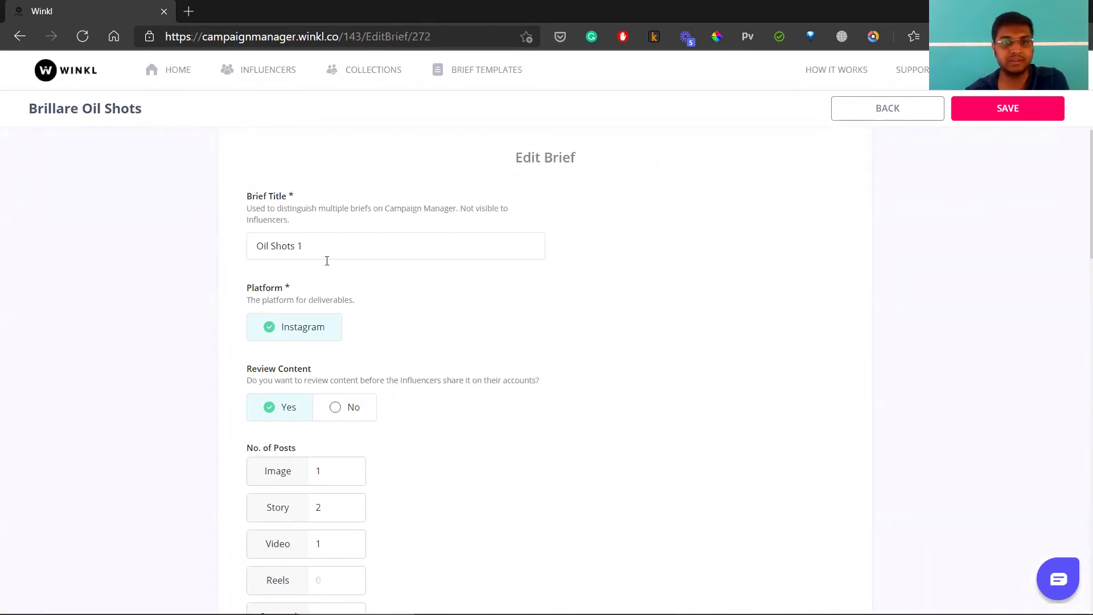
scroll(376, 300, down, 3)
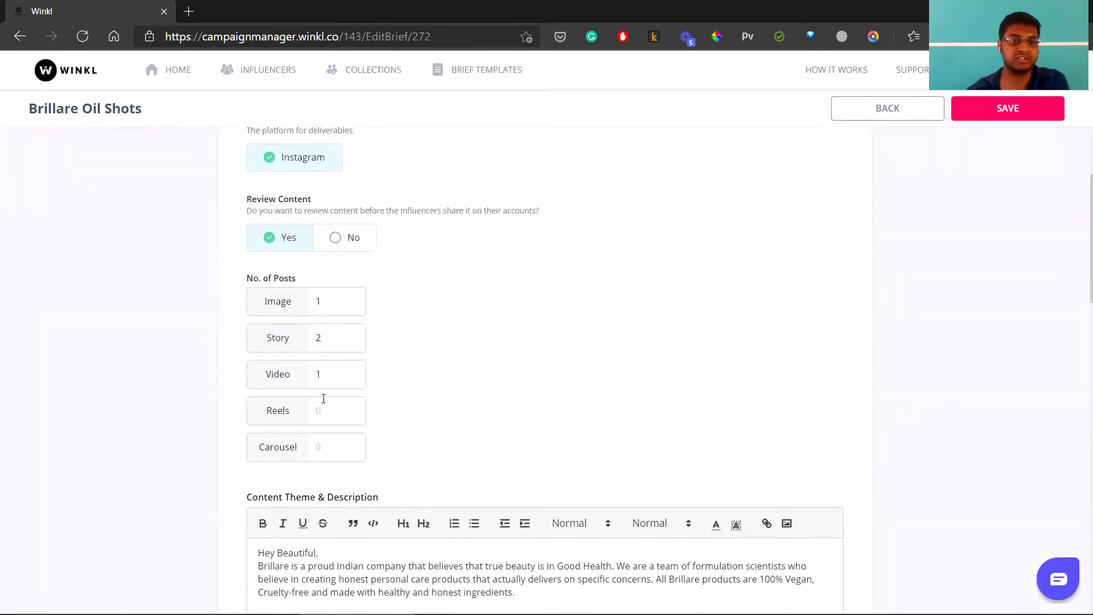
scroll(516, 474, down, 5)
scroll(516, 473, down, 2)
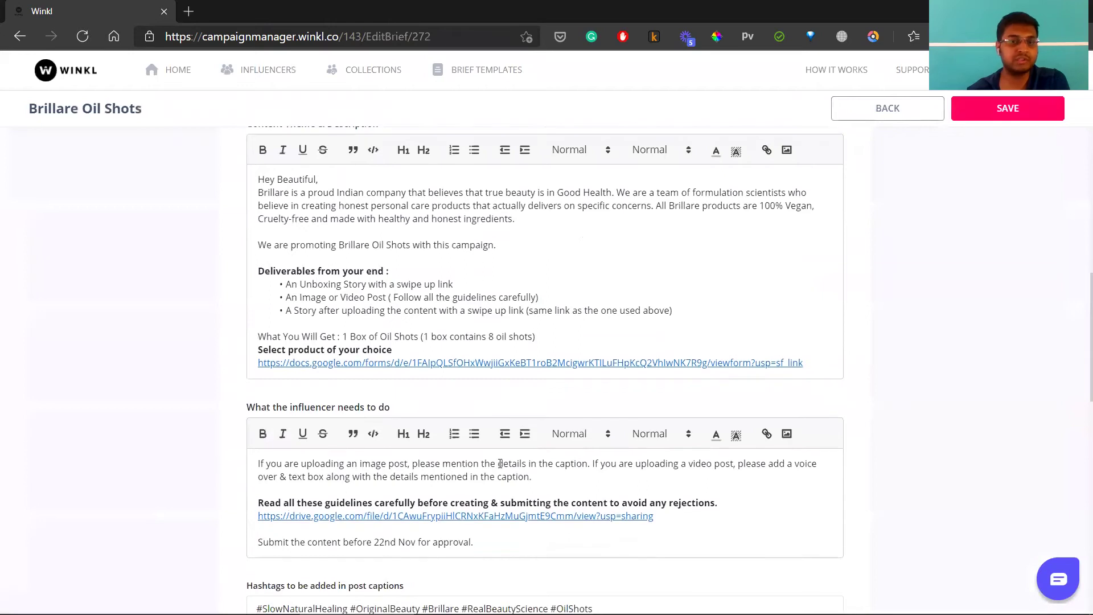
scroll(502, 468, down, 3)
scroll(457, 364, down, 3)
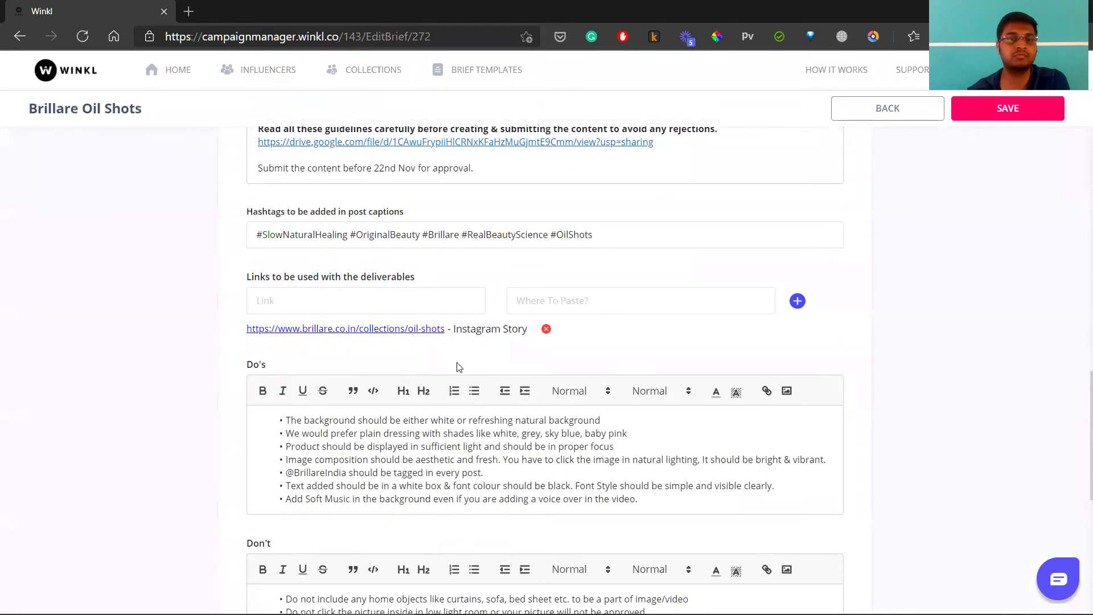
scroll(358, 322, down, 4)
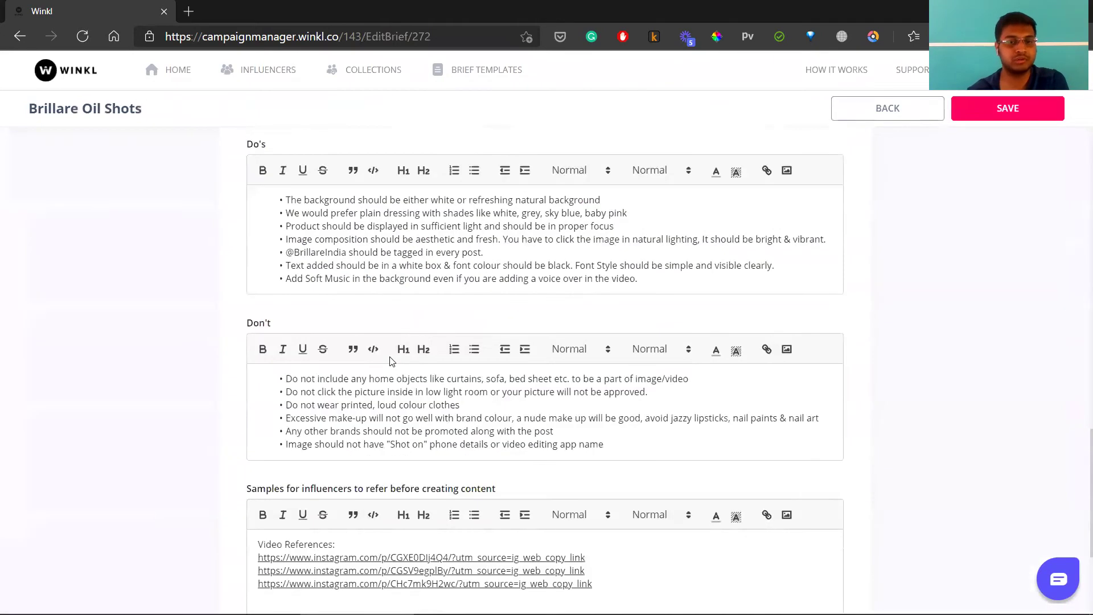
scroll(391, 359, down, 4)
scroll(634, 391, up, 15)
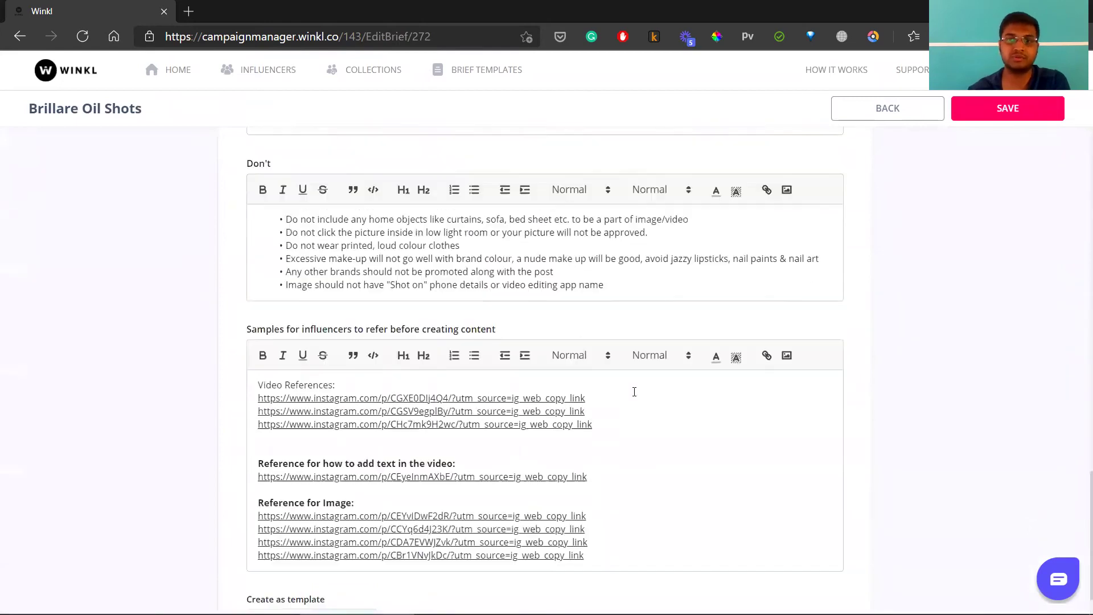
scroll(890, 184, up, 4)
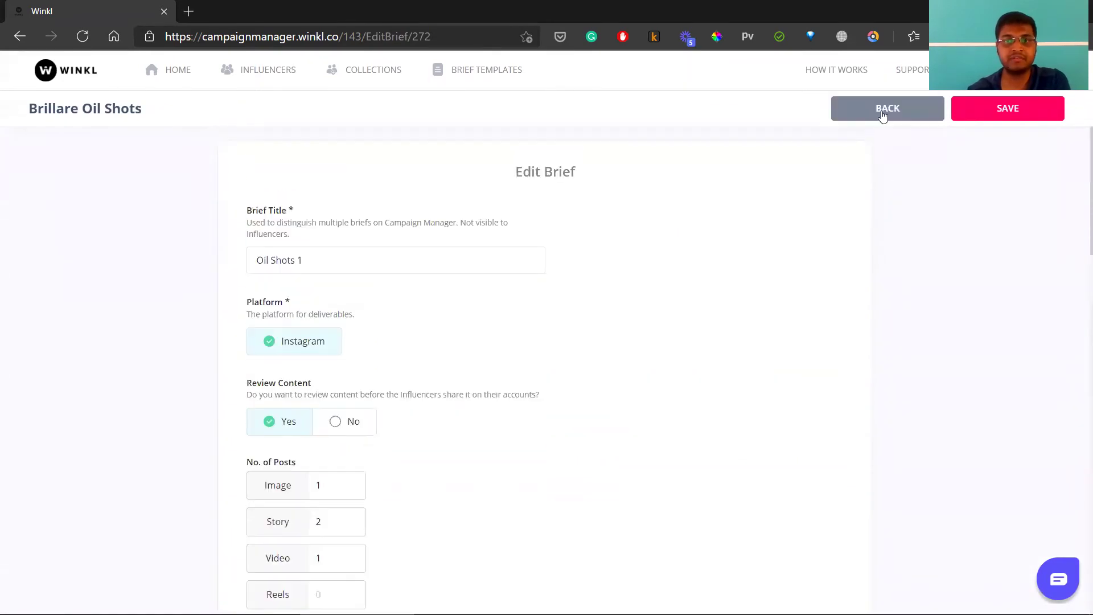
click(884, 110)
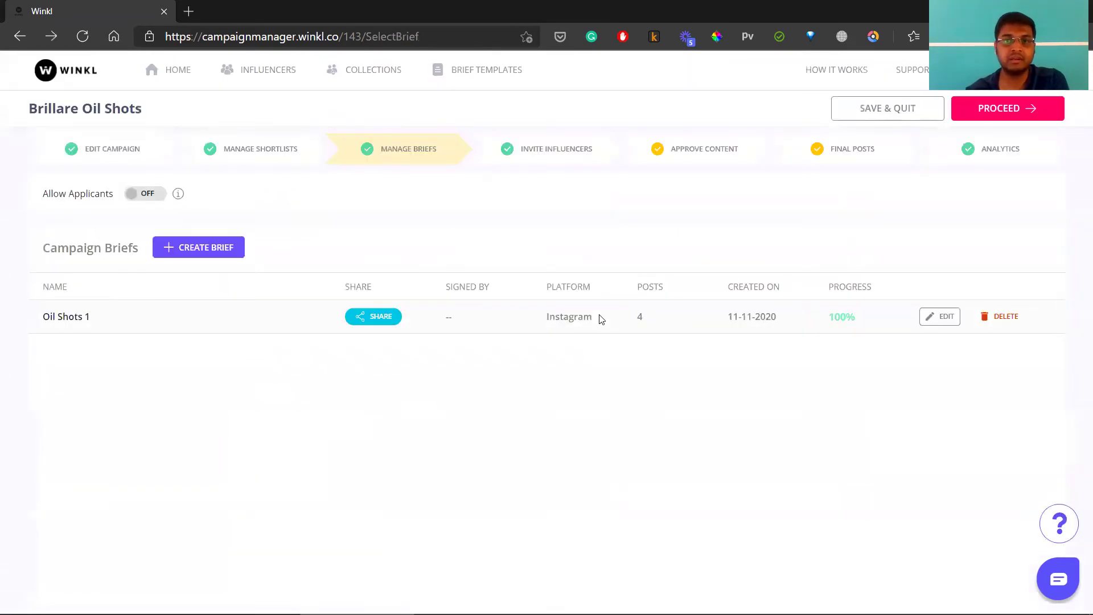
Proceed to Invite Influencers and examine the Oil Shots 2 re-invite list with its delivery addresses and address download options, then close it
click(998, 108)
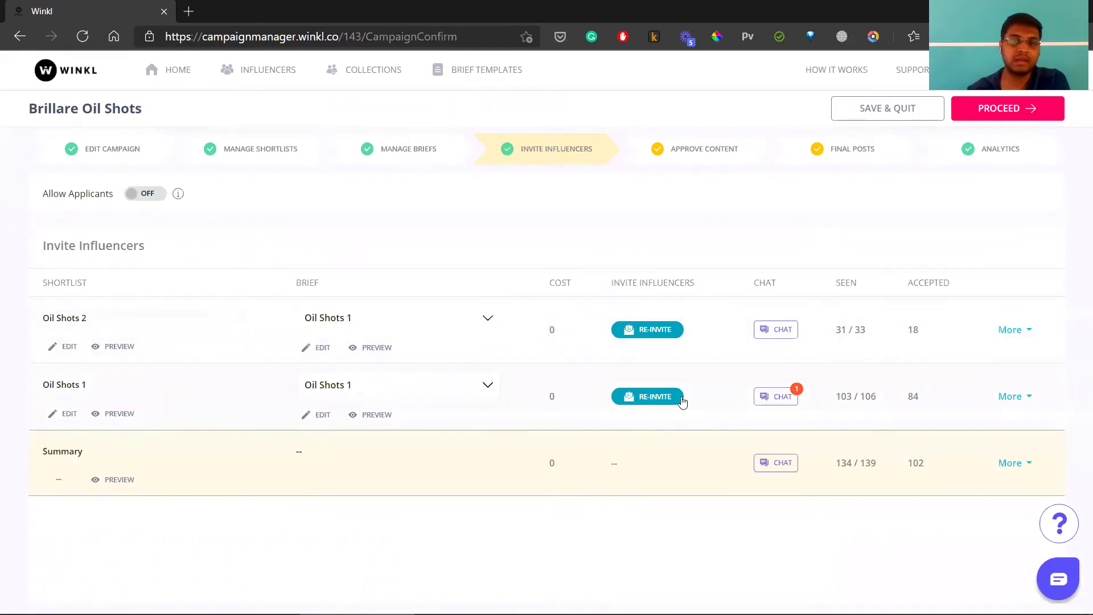
click(649, 333)
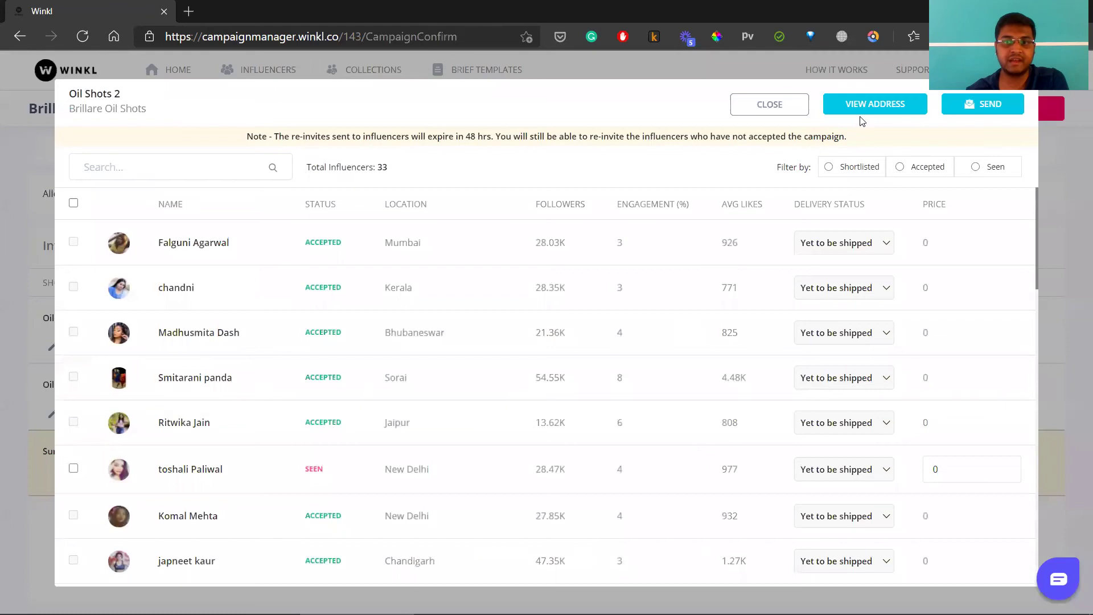
click(862, 109)
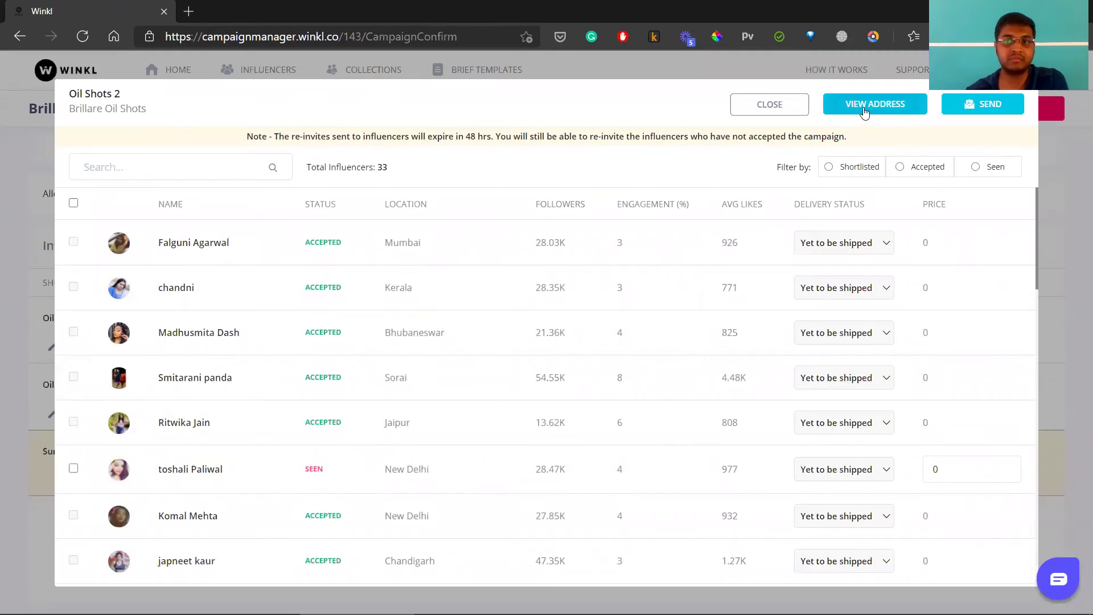
click(513, 210)
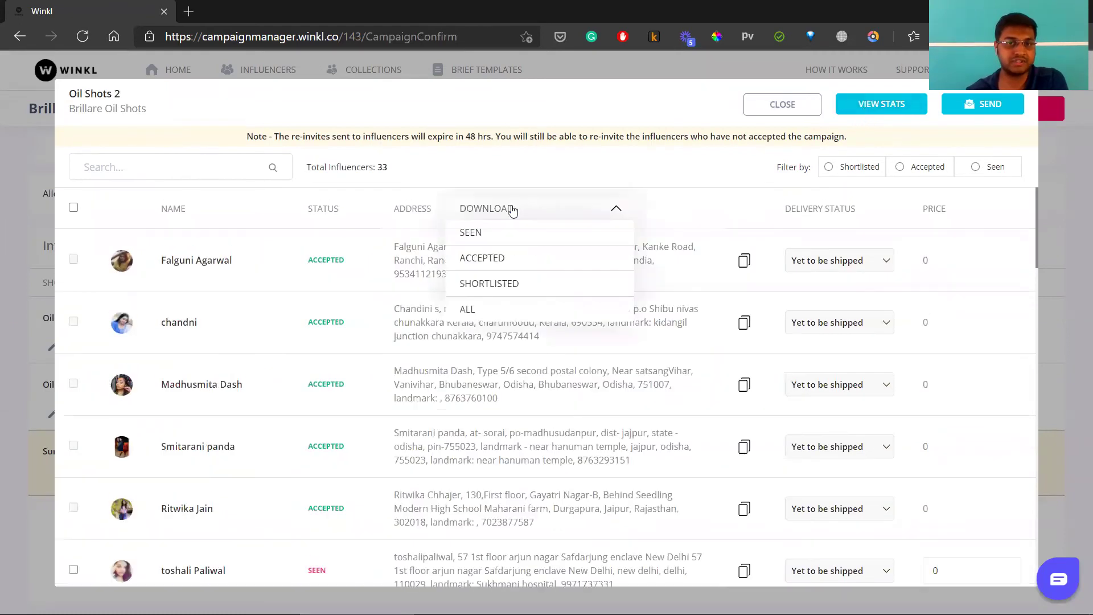
scroll(691, 361, down, 4)
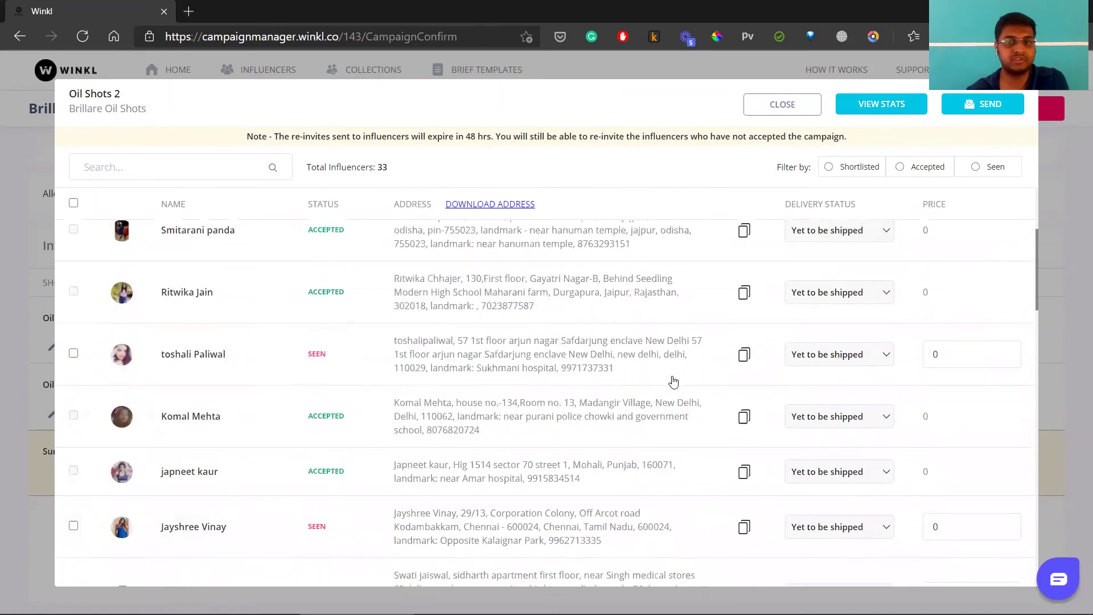
scroll(673, 380, down, 4)
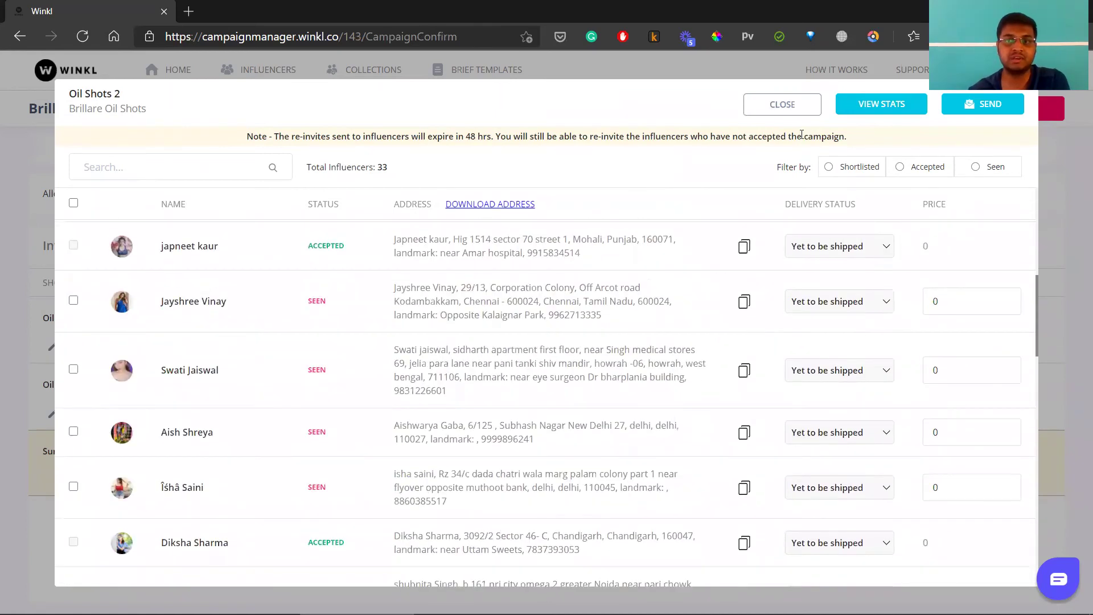
click(780, 111)
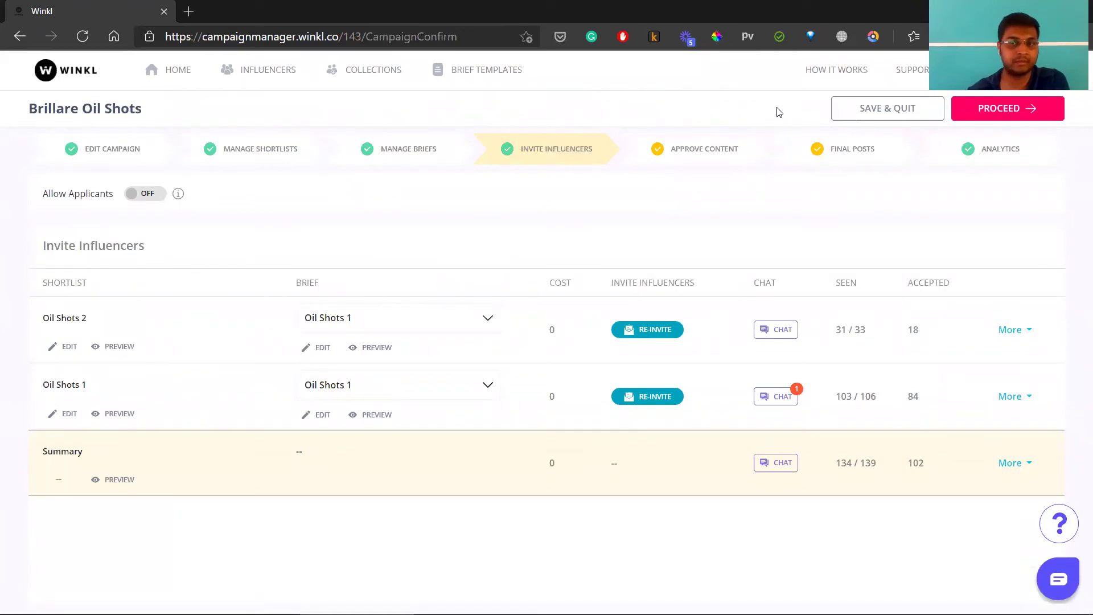
Proceed through Approve Content to Final Posts and view the first influencer's pending image post on Instagram, then return to Winkl
click(1026, 118)
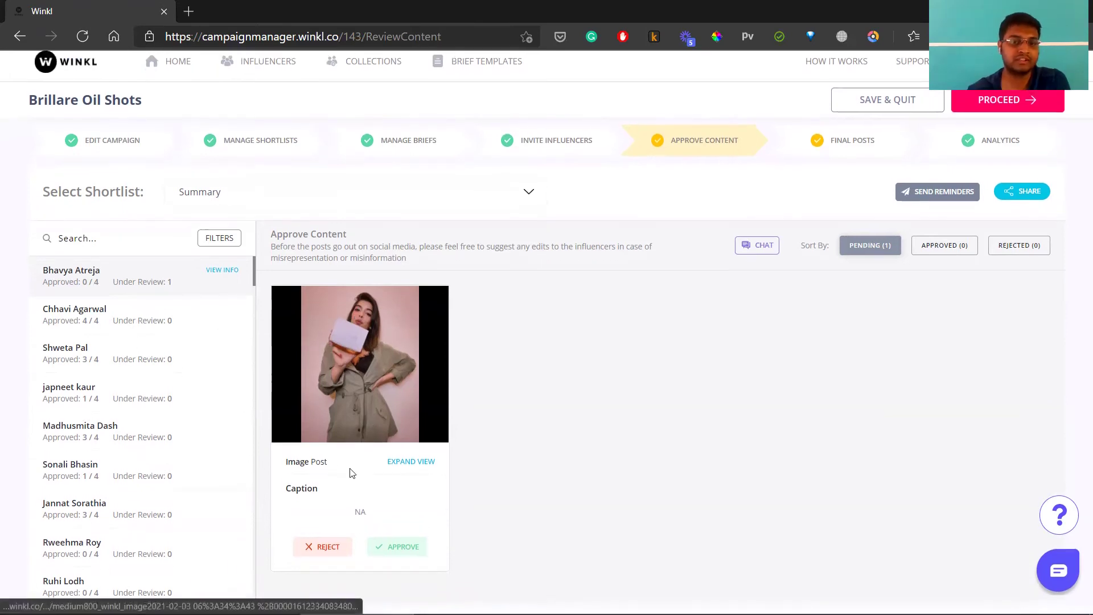
click(1019, 116)
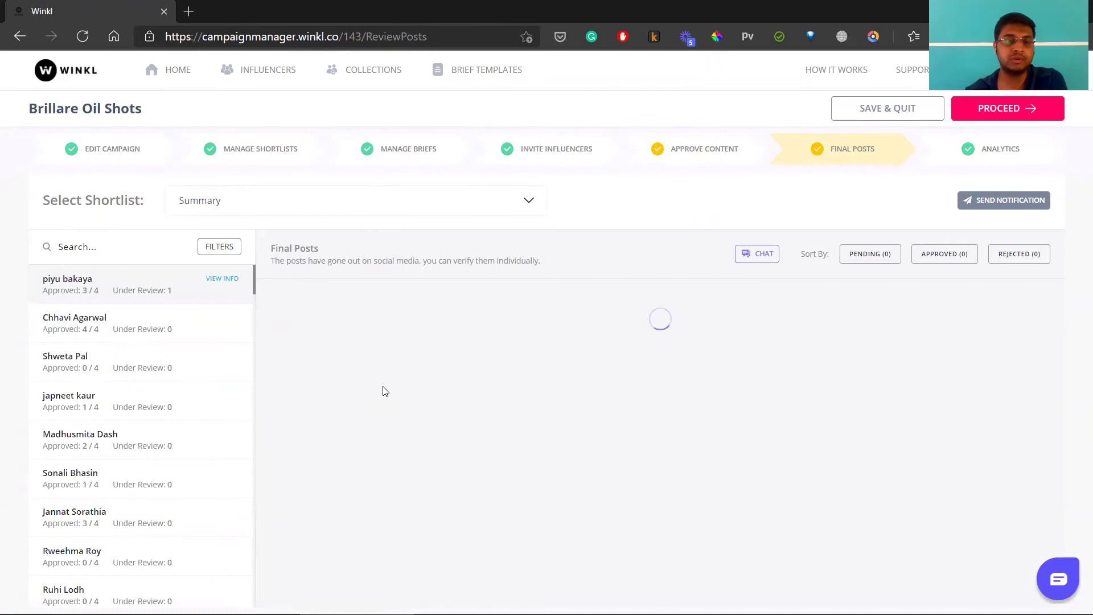
click(365, 389)
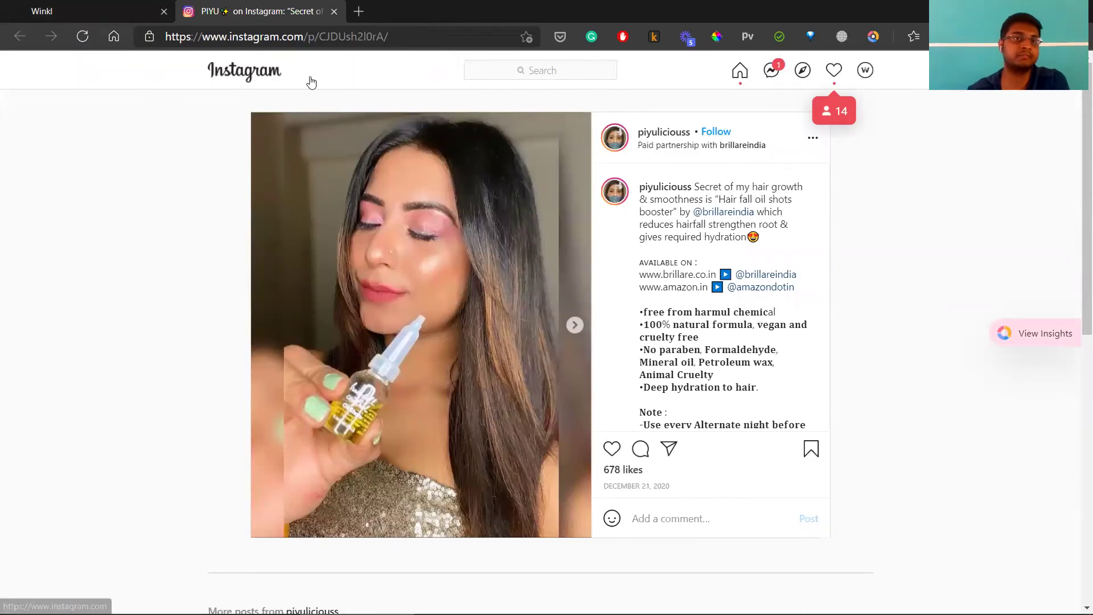
click(61, 12)
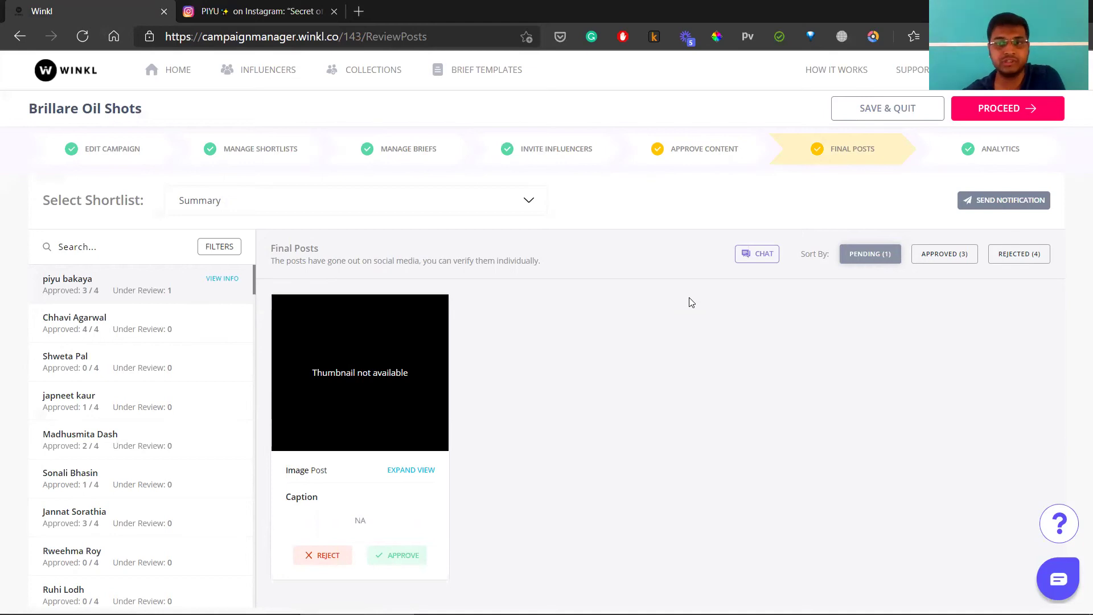
Proceed to the campaign Analytics and review reach, engagement, sentiment score, top influencers, top posts, hashtags and caption words
click(1014, 108)
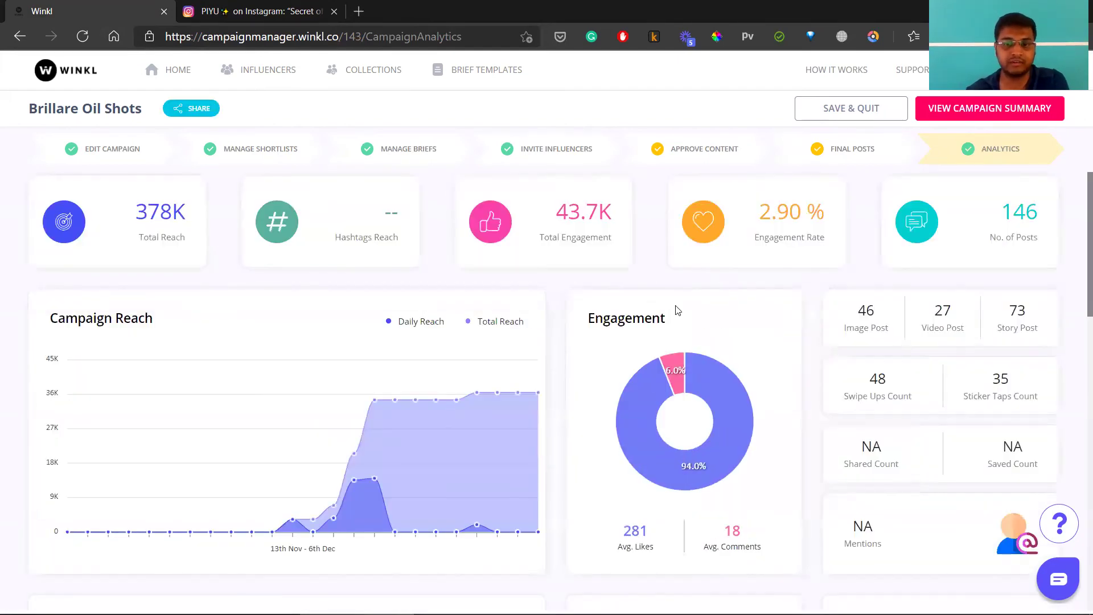
scroll(695, 393, down, 1)
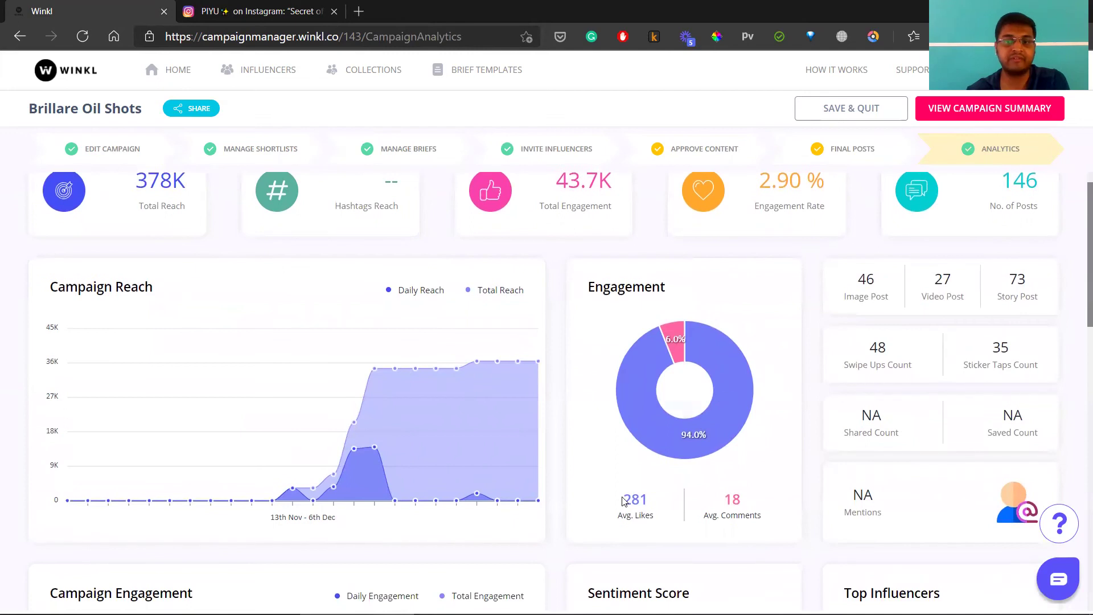
mouse_move(323, 455)
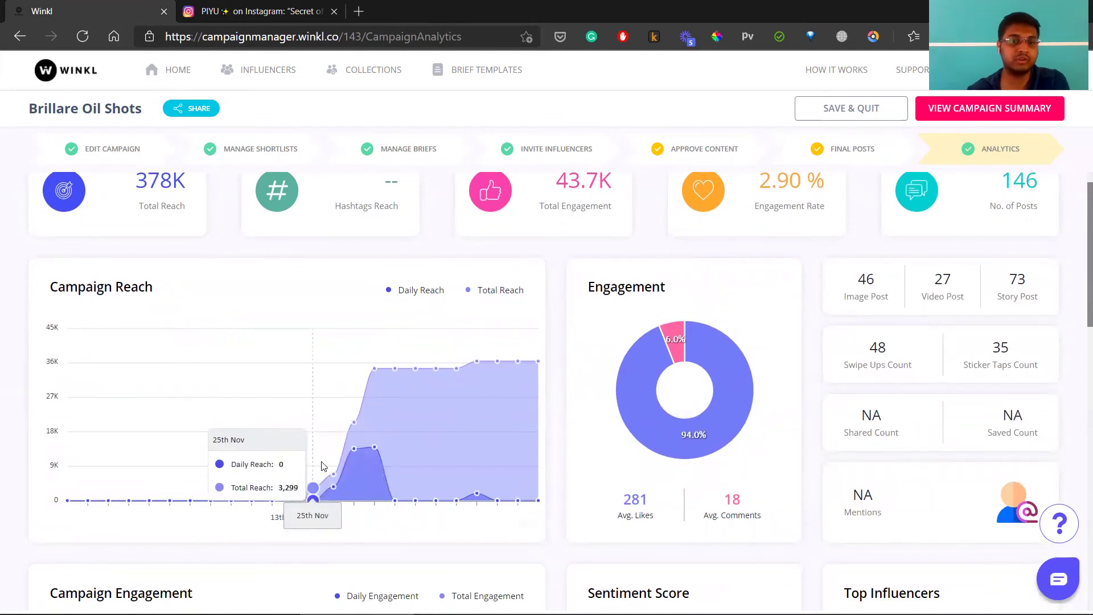
scroll(587, 438, down, 5)
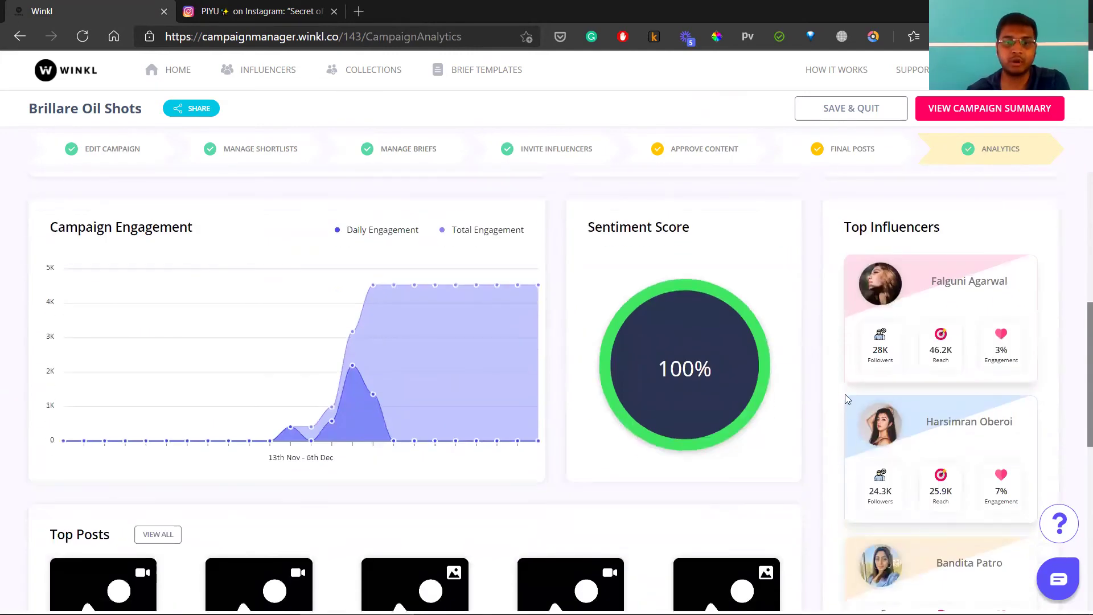
scroll(649, 480, down, 3)
scroll(600, 466, down, 4)
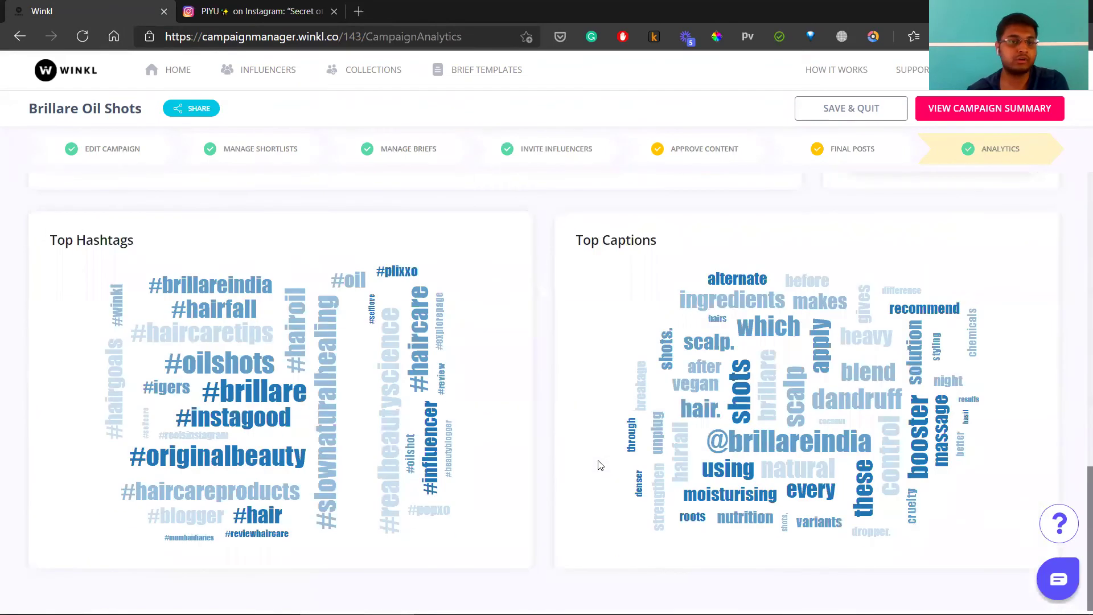
scroll(600, 466, up, 8)
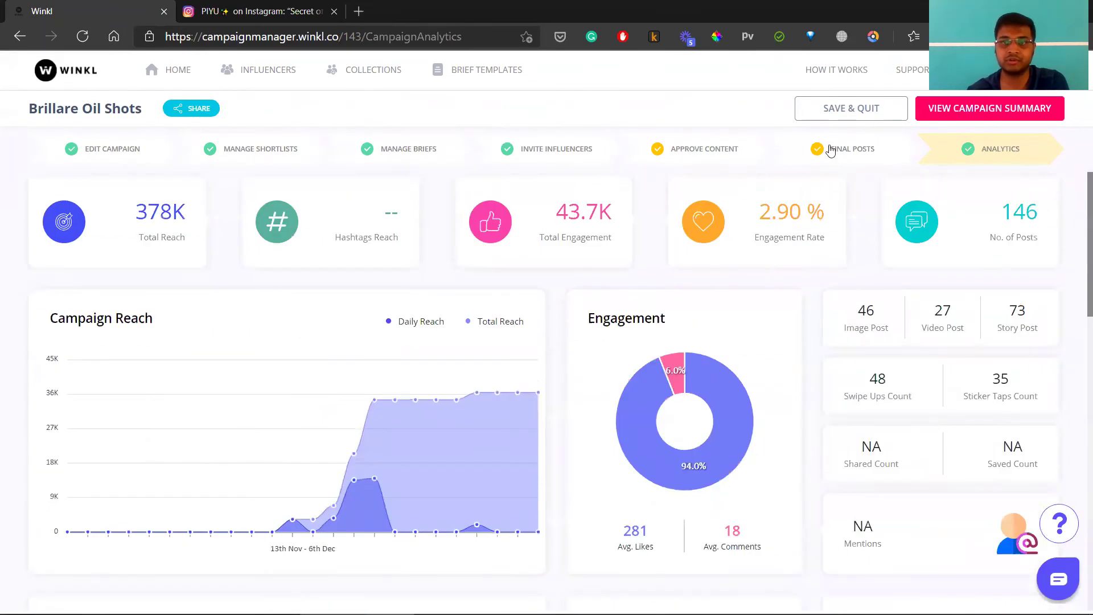
Open the campaign summary and look at the Campaign Payments list, then return to the summary
click(977, 112)
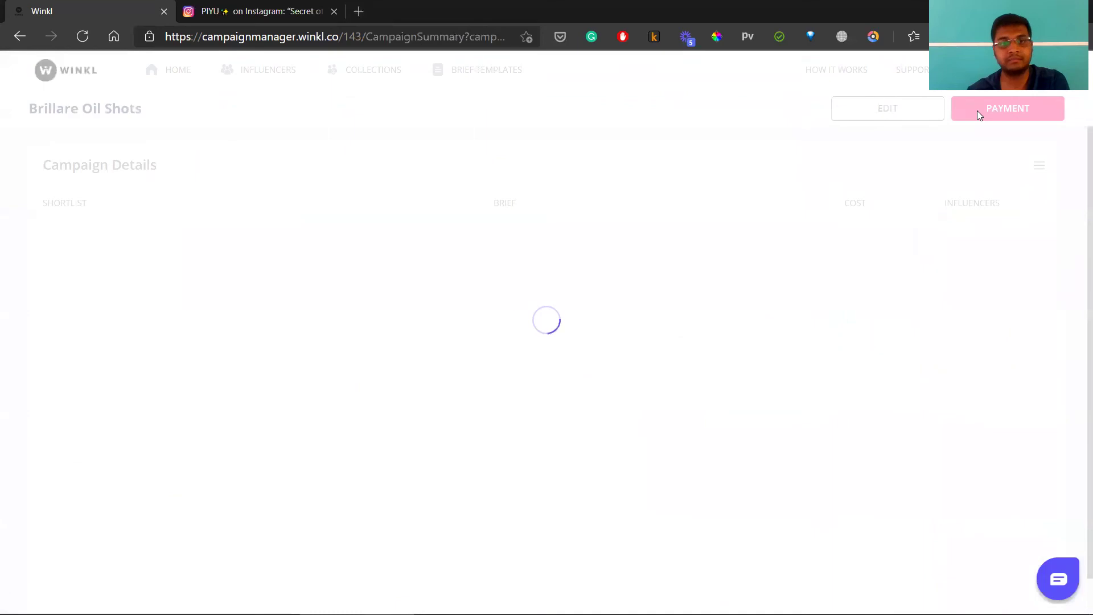
click(1013, 116)
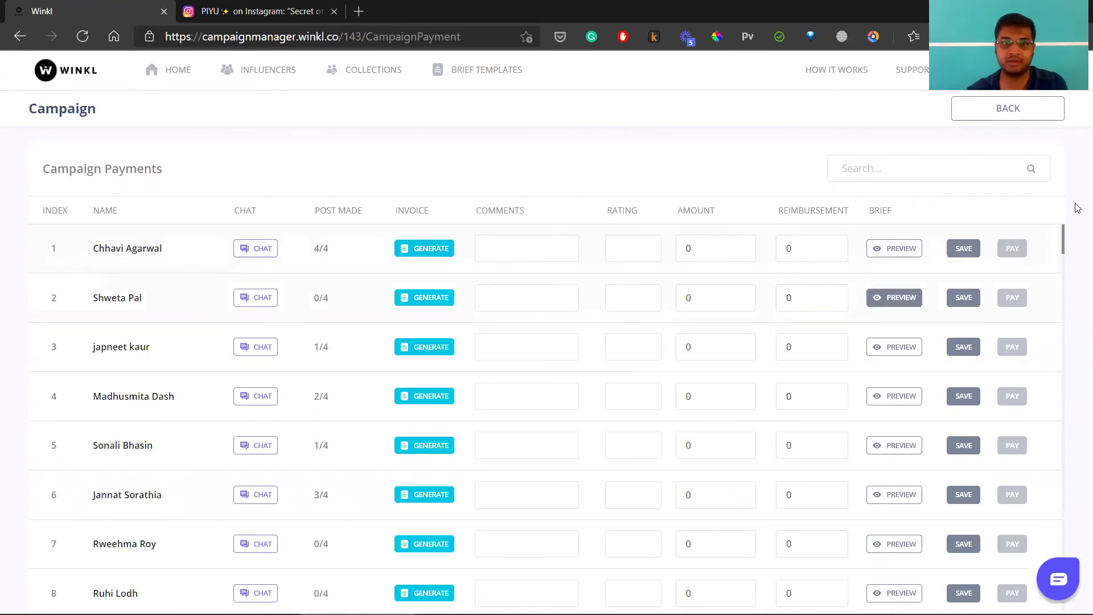
click(981, 111)
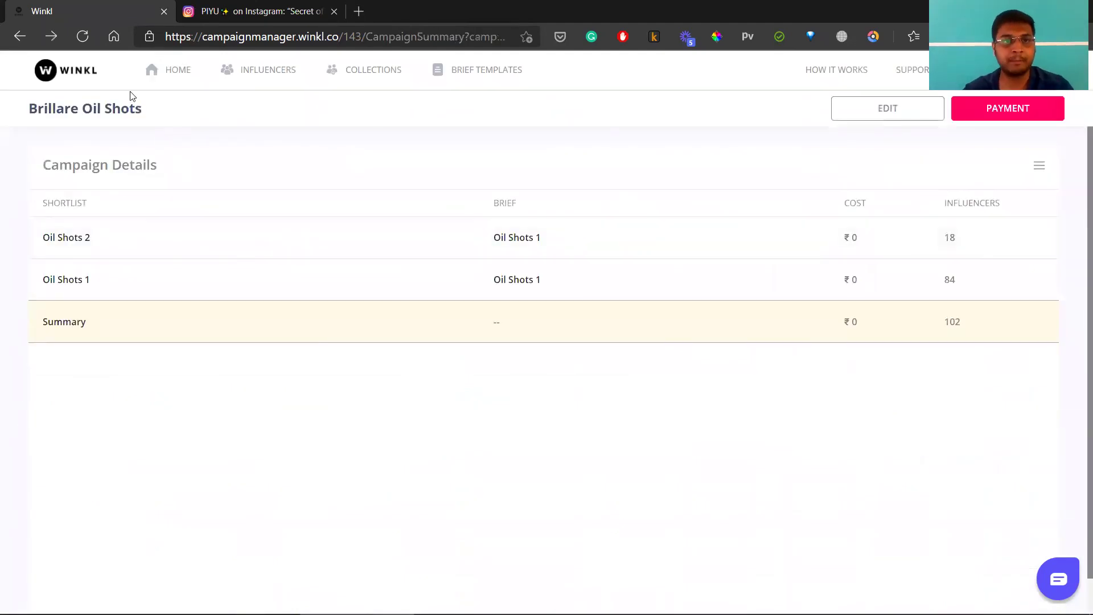
Return to the home dashboard, then open the Influencers directory and browse the Winkl influencers
click(152, 75)
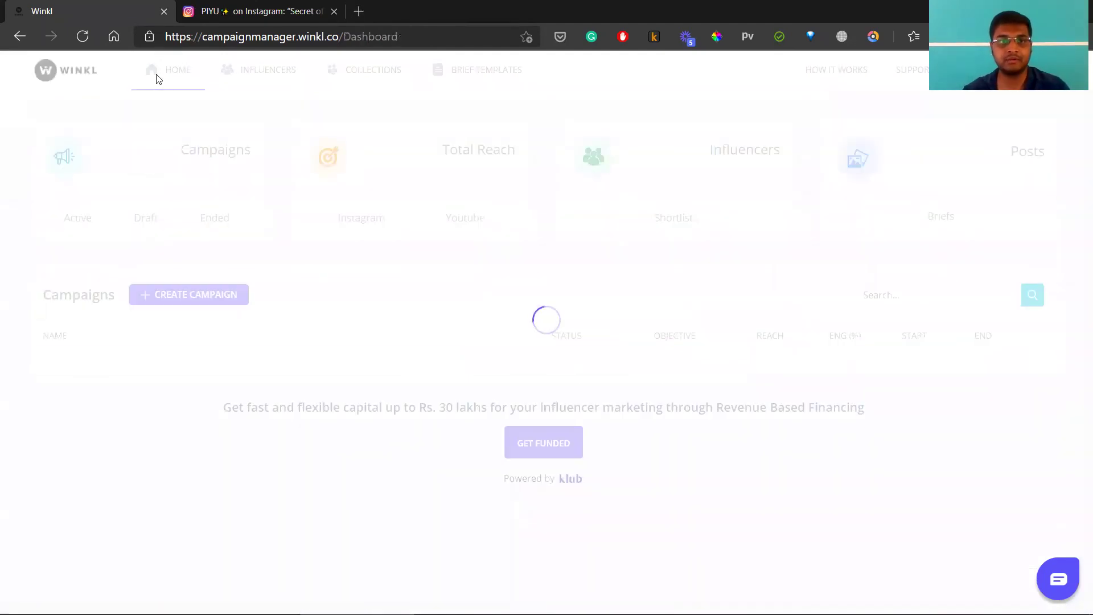
middle_click(275, 76)
click(272, 72)
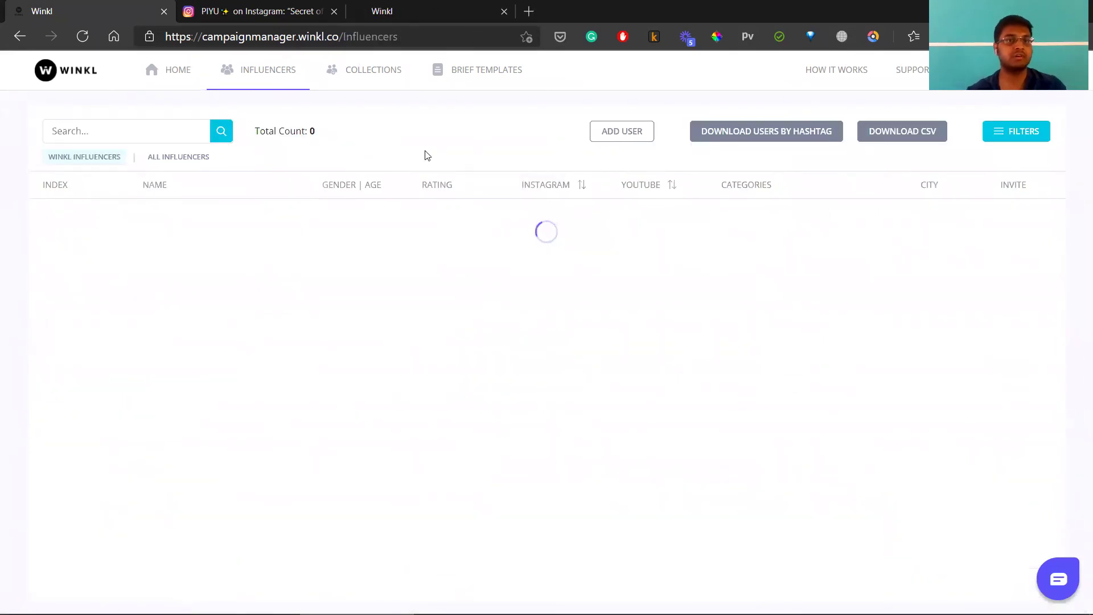
scroll(271, 387, down, 2)
scroll(272, 387, up, 2)
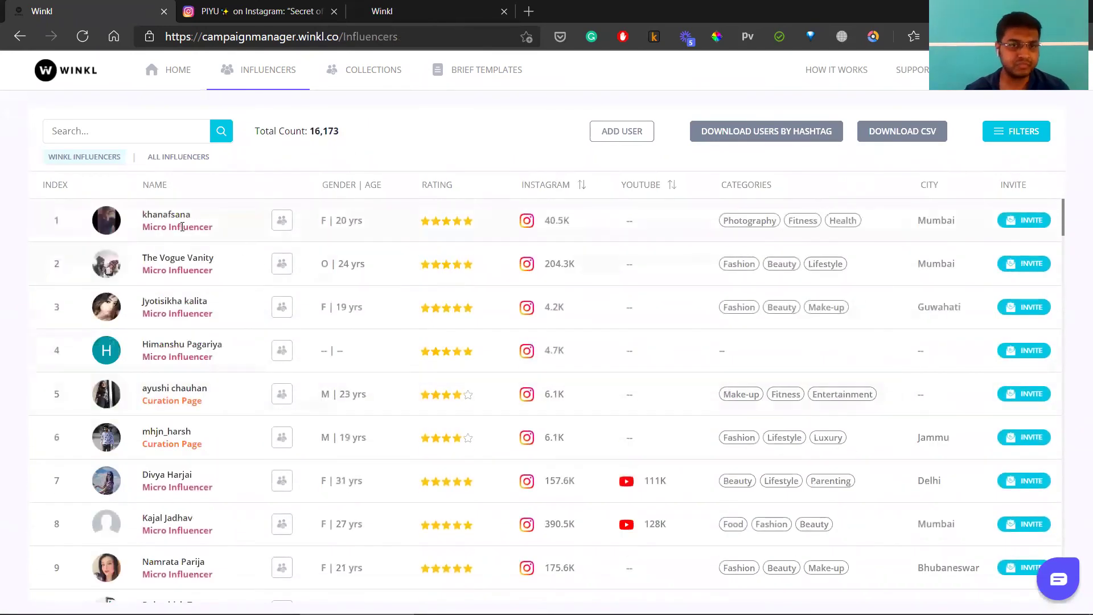
scroll(202, 377, down, 3)
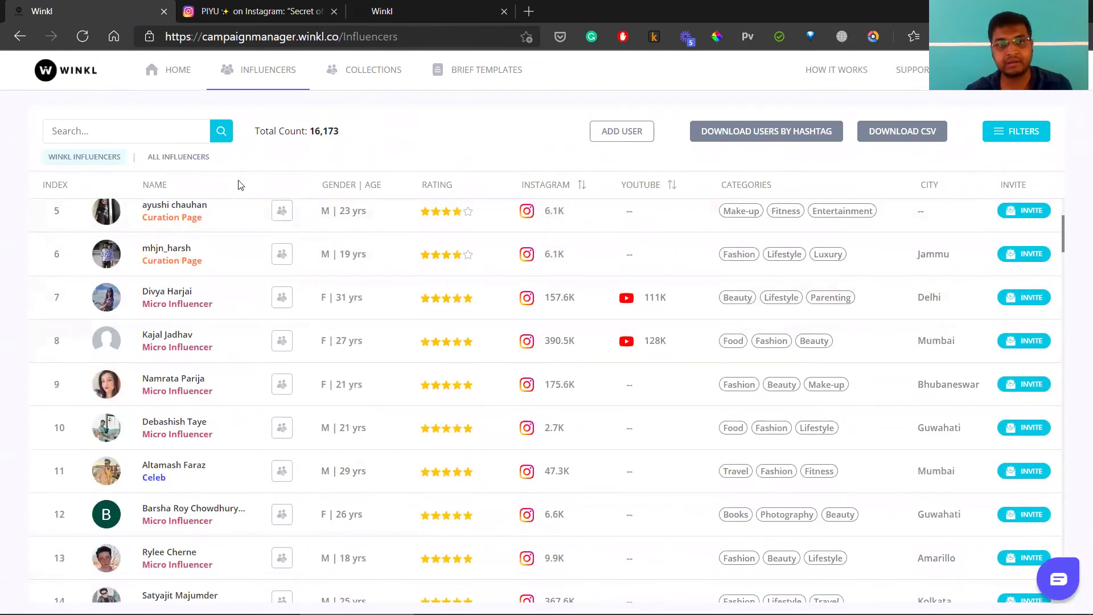
Compare the directory's all-influencers list with the Winkl influencers list, ending on all influencers
click(191, 162)
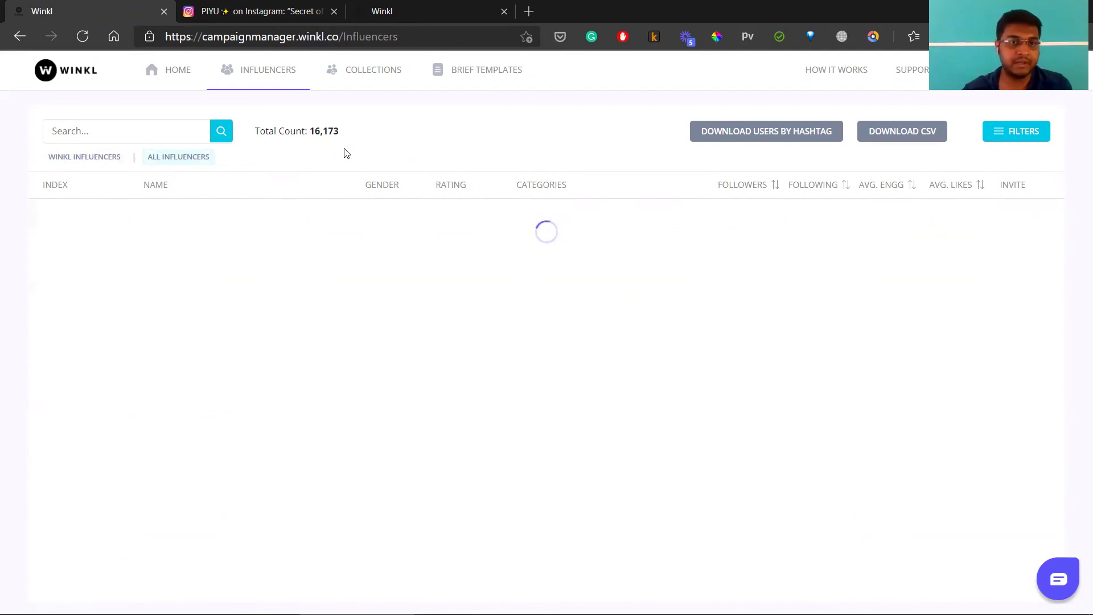
click(98, 156)
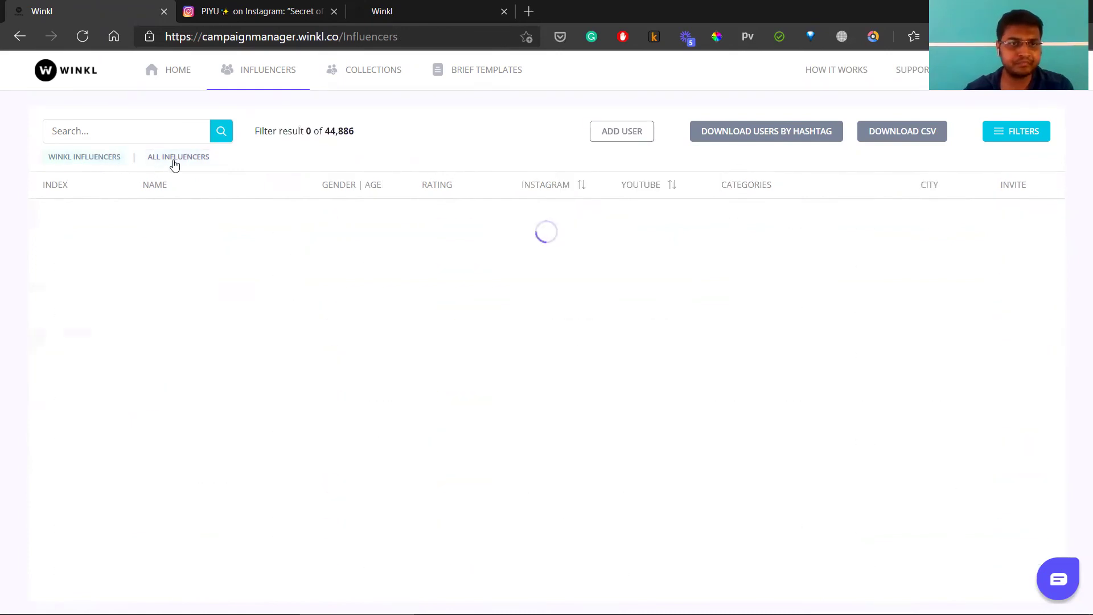
click(174, 163)
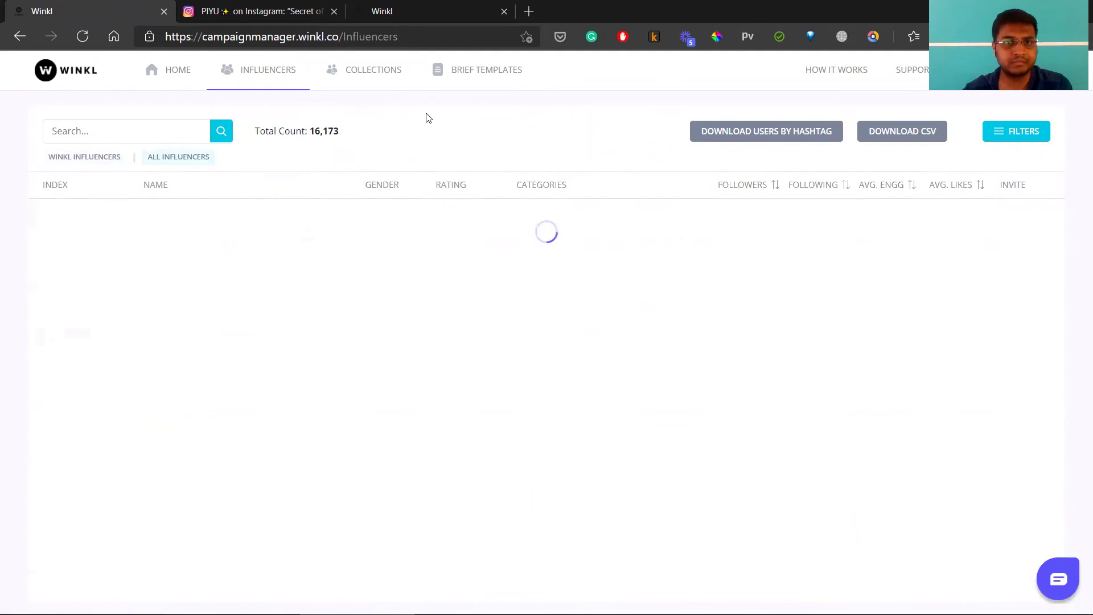
Open the Rage Coffee collection from Collections and browse its Instagram influencer cards, including their followers, engagement, likes and video views
click(374, 79)
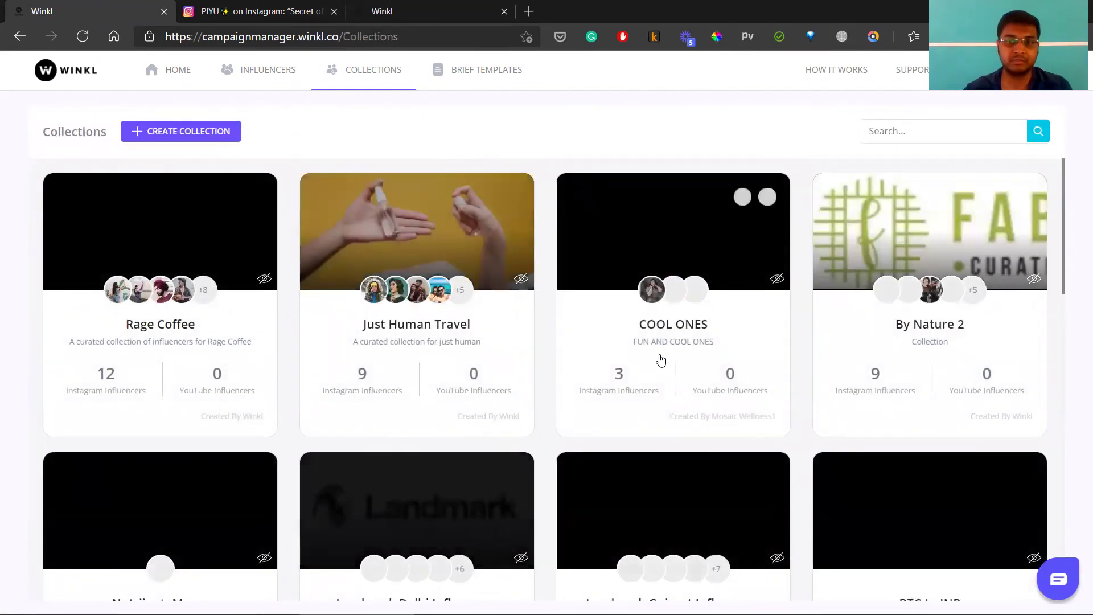
click(140, 332)
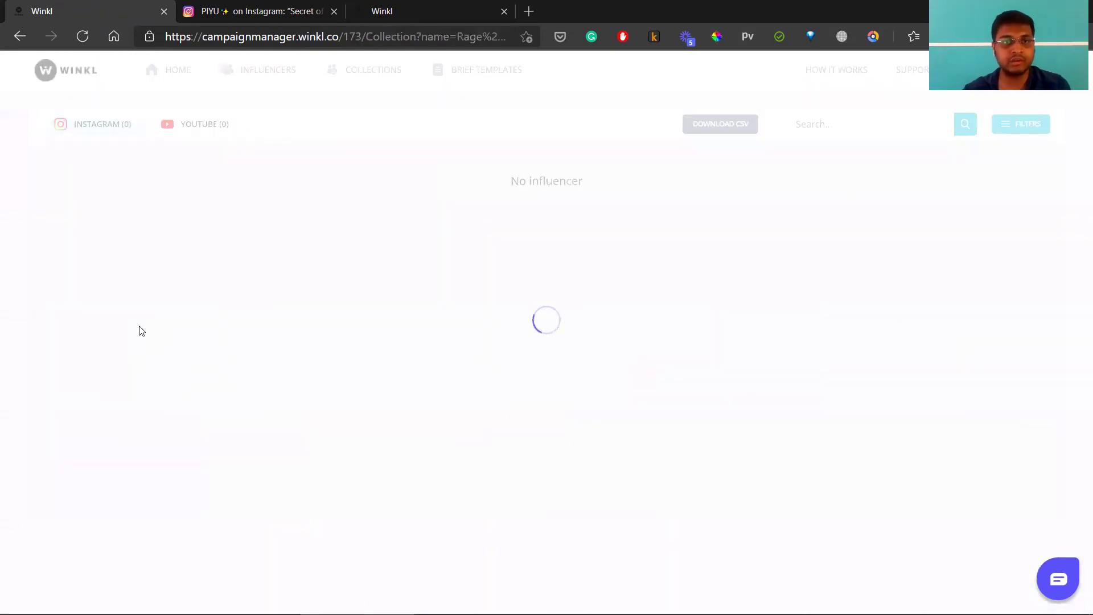
scroll(331, 380, down, 4)
scroll(332, 380, up, 2)
scroll(331, 381, up, 2)
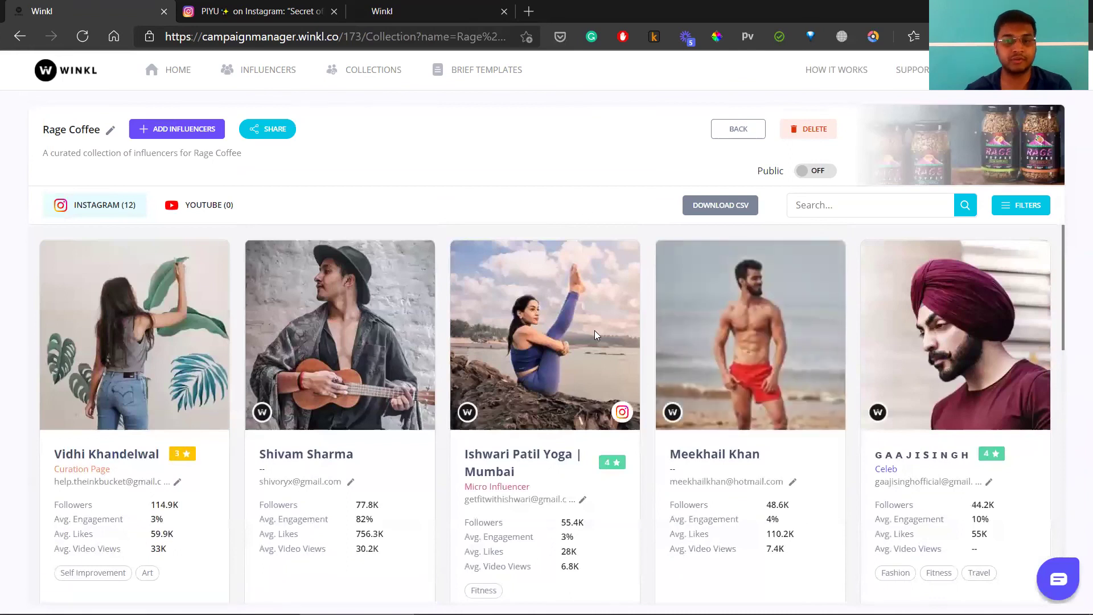
scroll(589, 339, down, 3)
scroll(583, 349, down, 10)
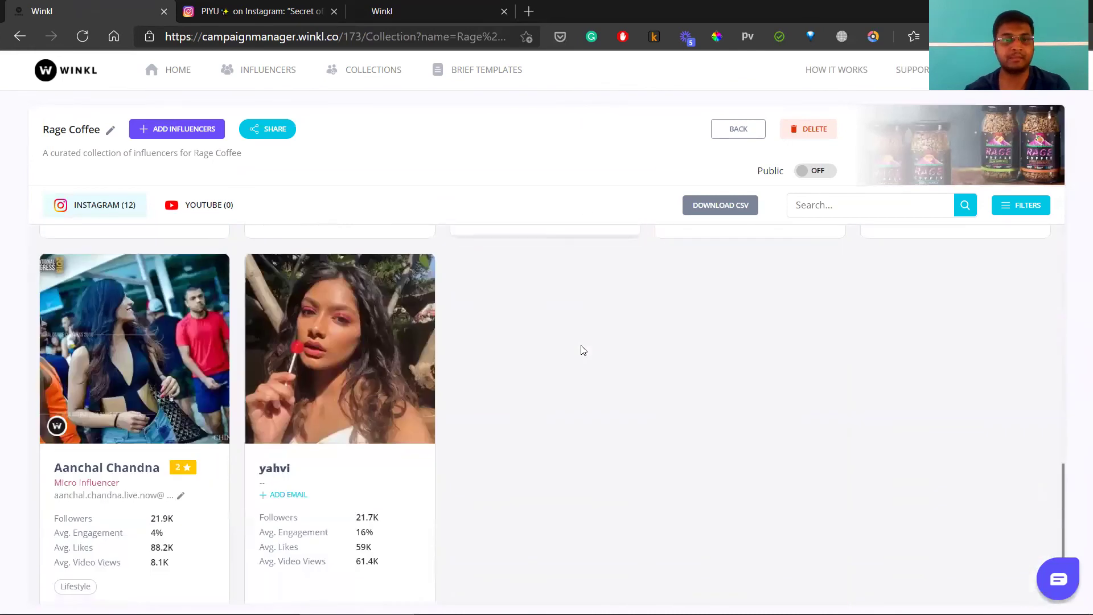
scroll(656, 474, up, 8)
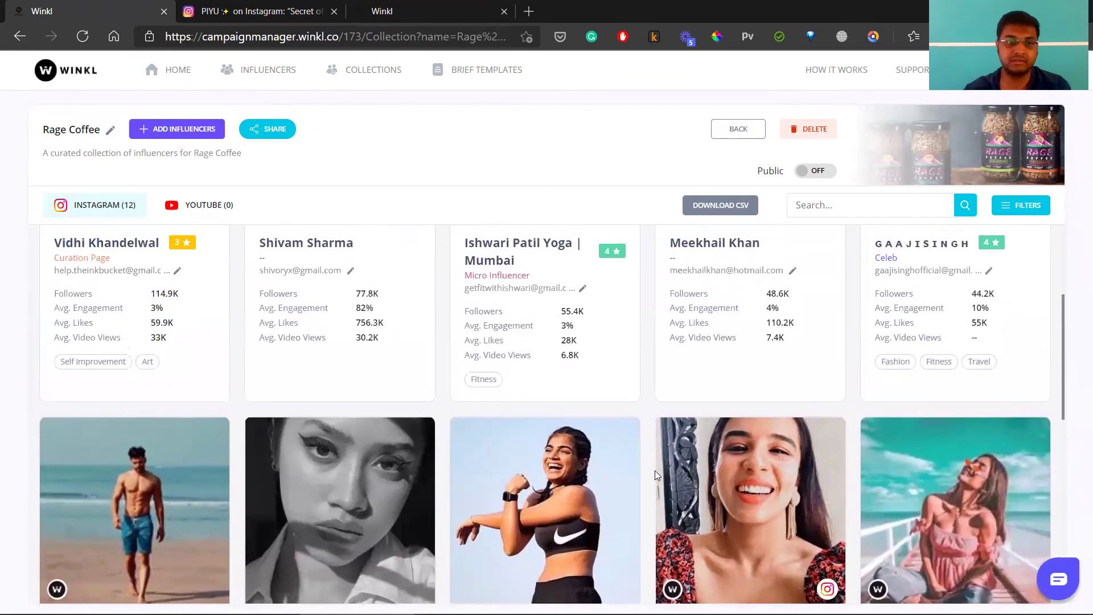
scroll(654, 470, up, 3)
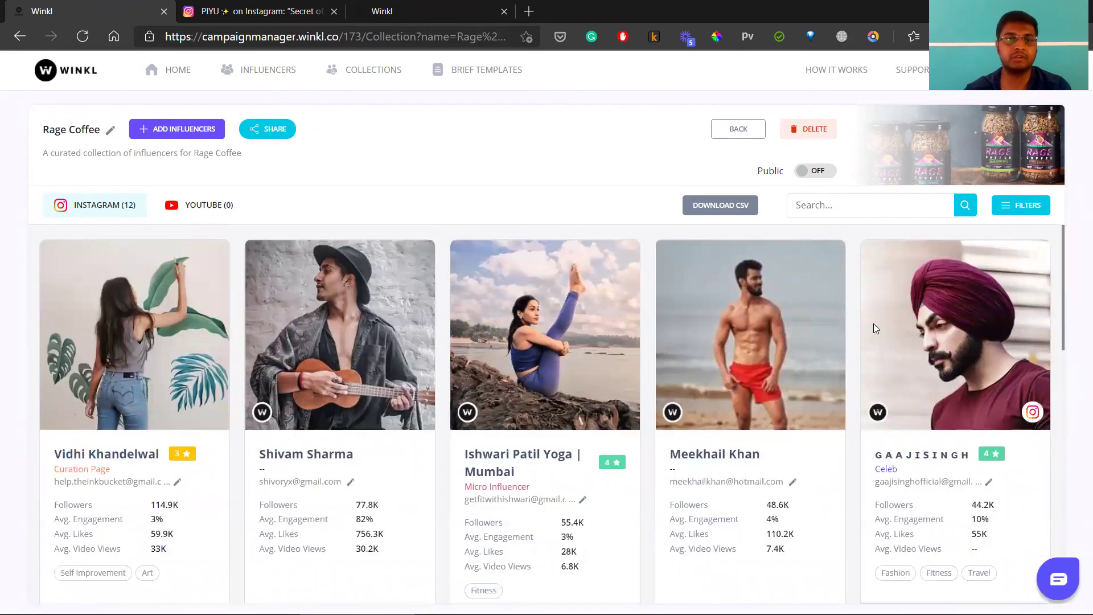
mouse_move(534, 369)
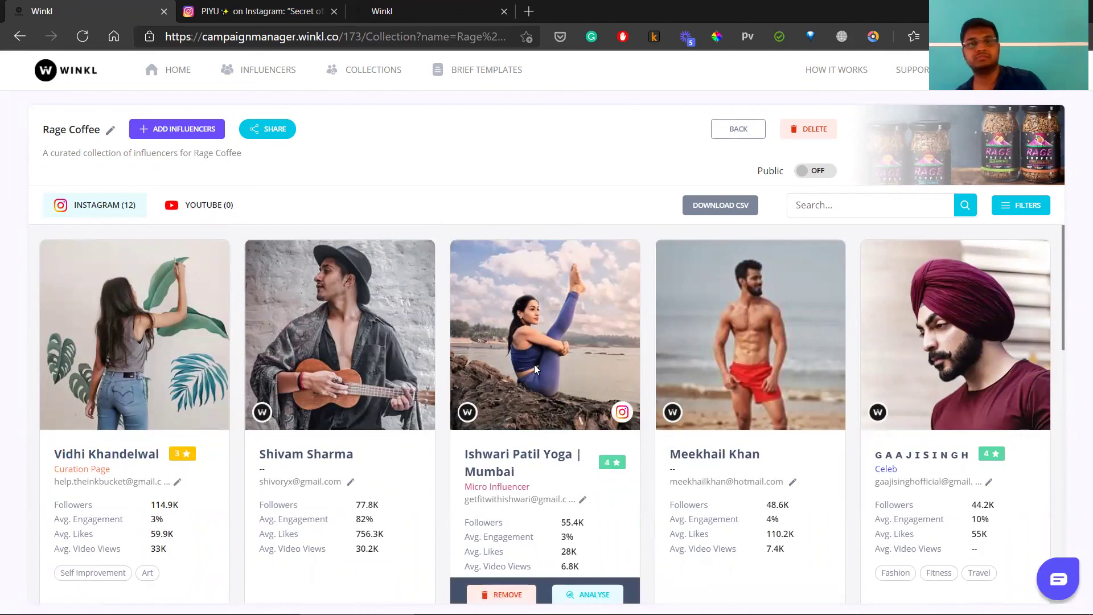